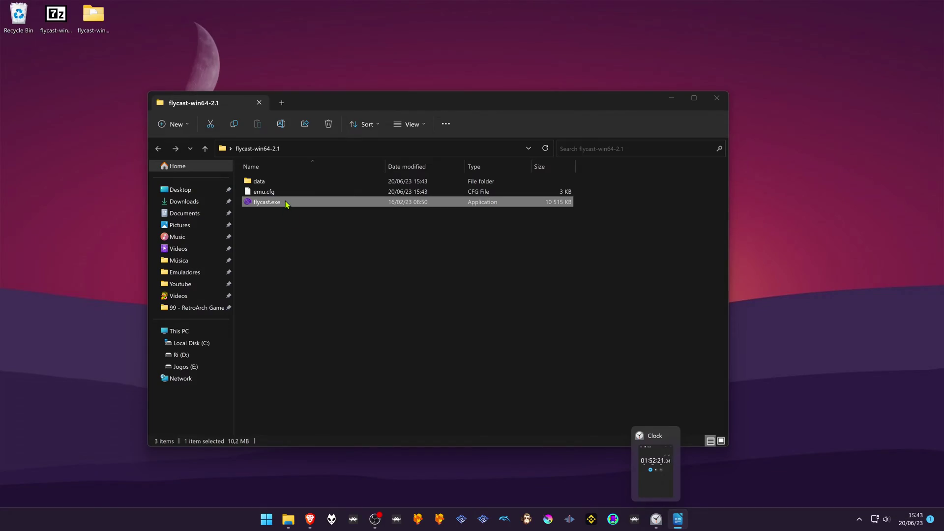
- Launch Flycast, check that Dump Textures is on under Advanced, and start Sword of the Berserk - Guts' Rage
double_click(285, 203)
left_click_drag(570, 184, 497, 166)
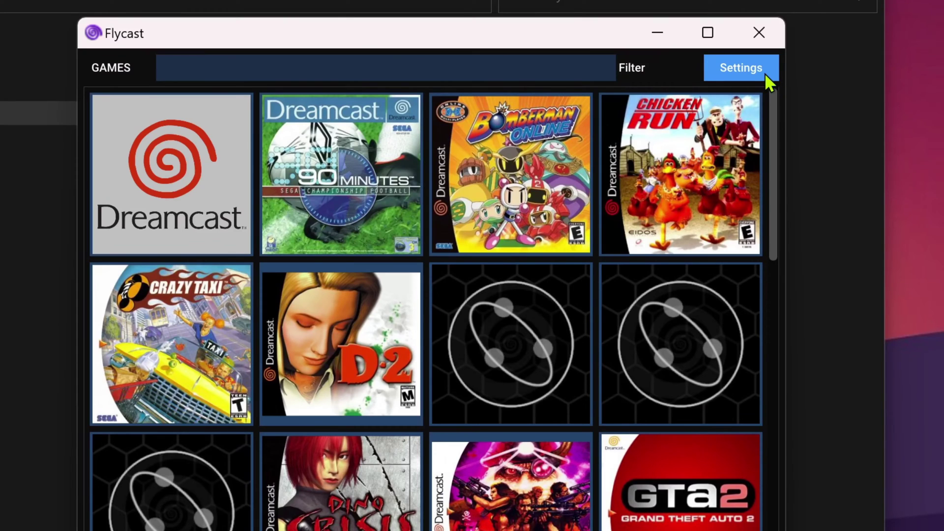
left_click(765, 73)
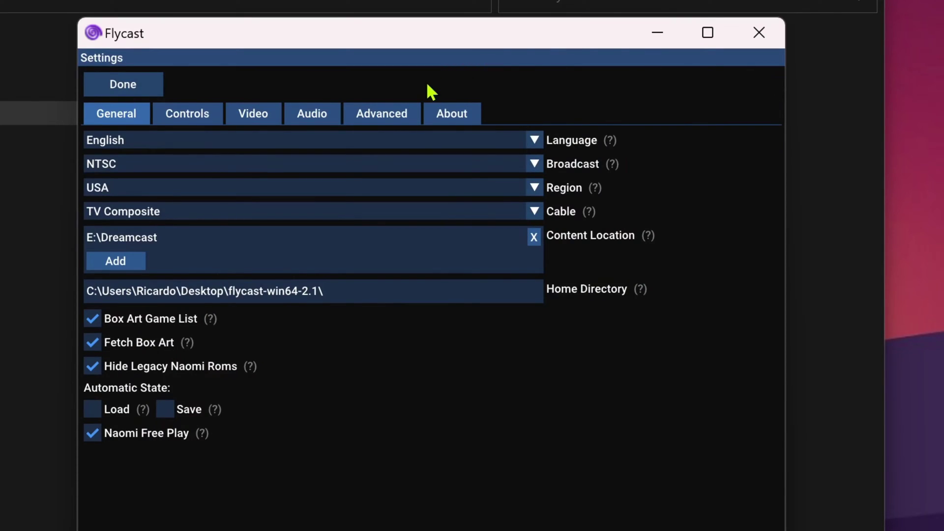
left_click(417, 119)
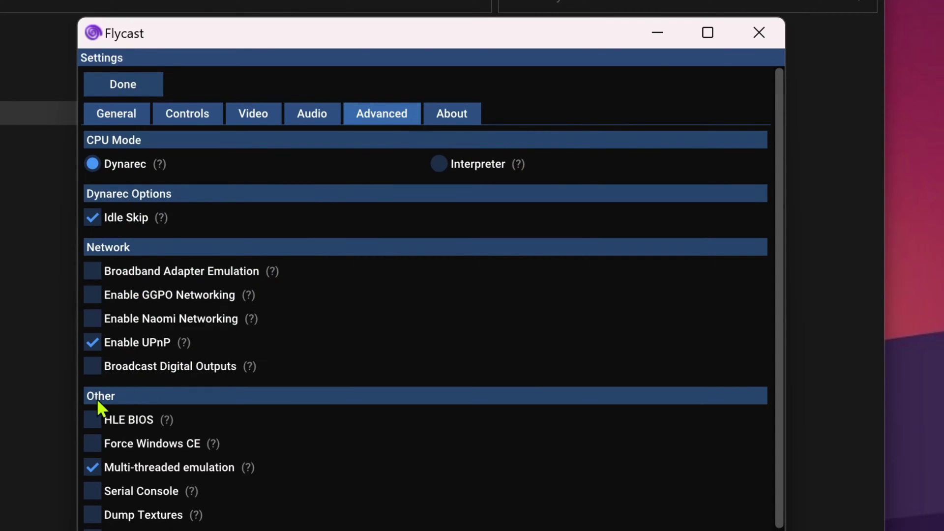
left_click(139, 84)
scroll(261, 342, "down", 10)
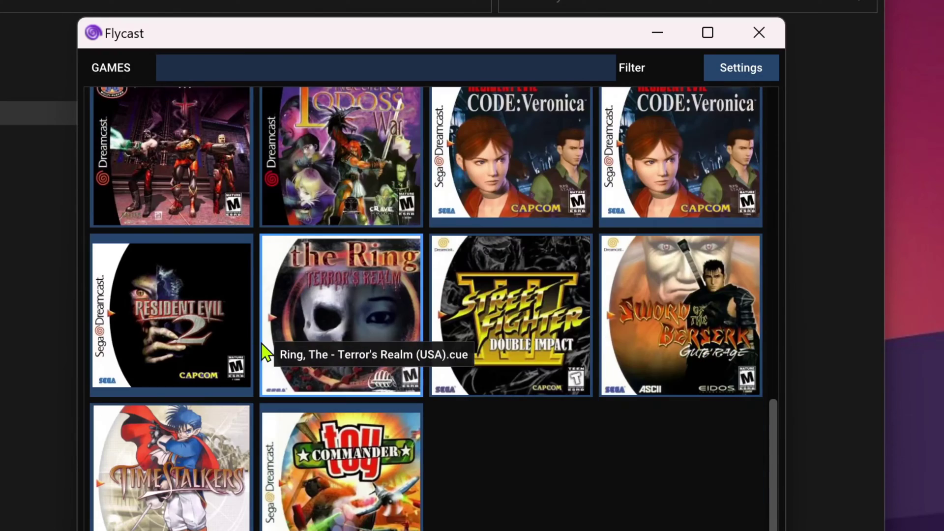
left_click(649, 301)
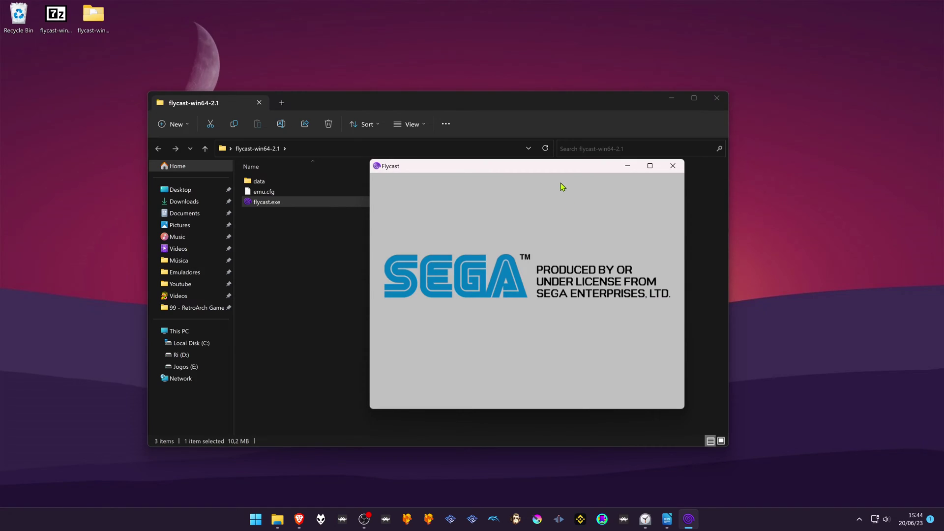
- Open data\texdump\T-36805N in File Explorer and arrange it beside the running Flycast window
left_click_drag(553, 175, 607, 183)
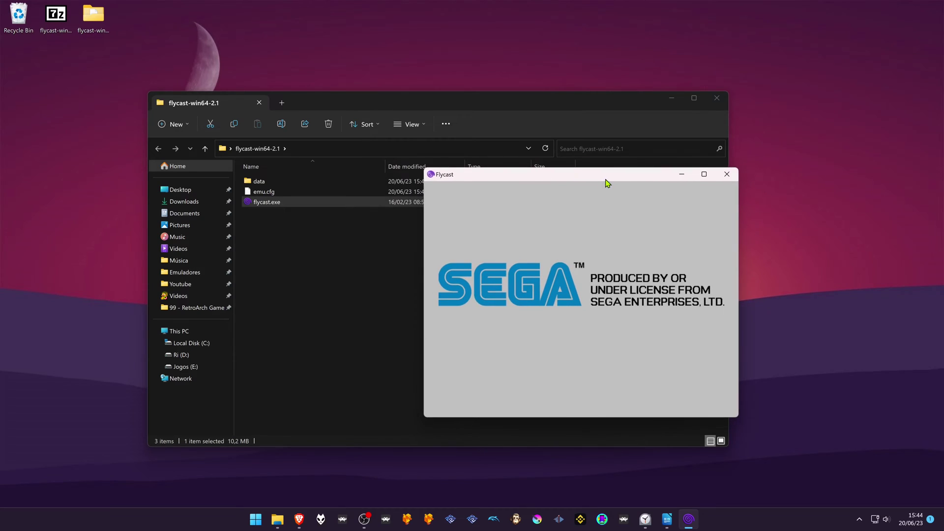
double_click(282, 185)
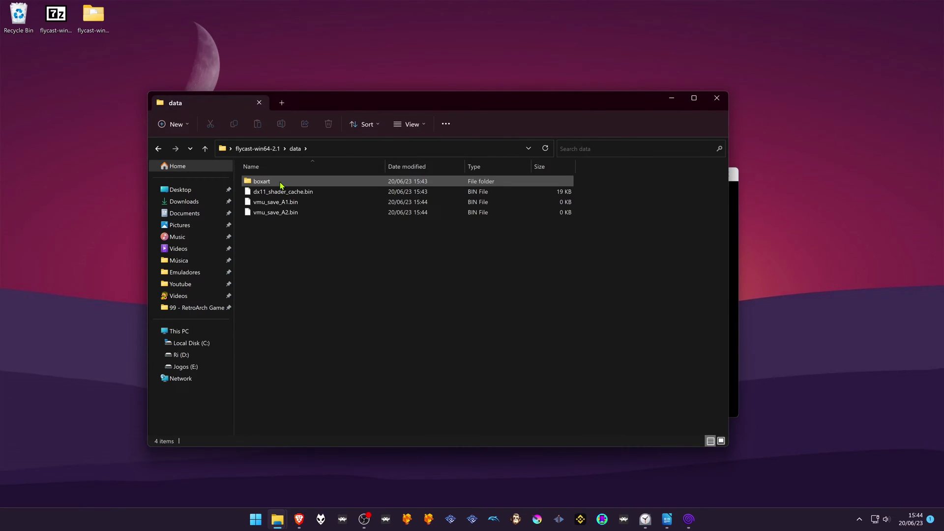
mouse_move(293, 193)
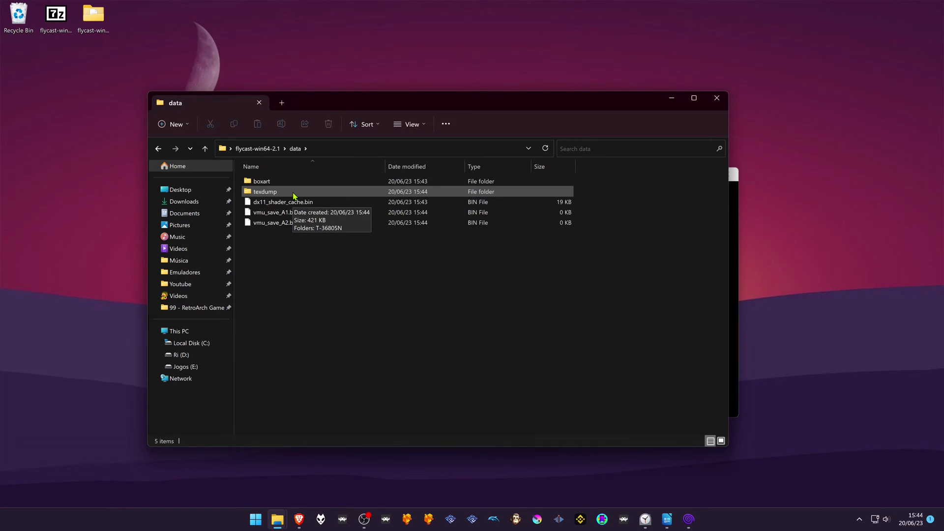
double_click(293, 193)
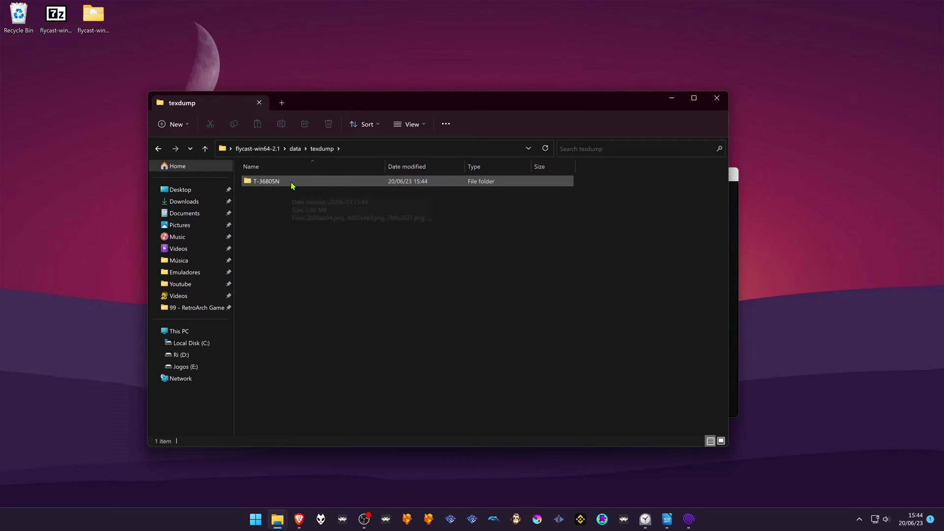
double_click(292, 185)
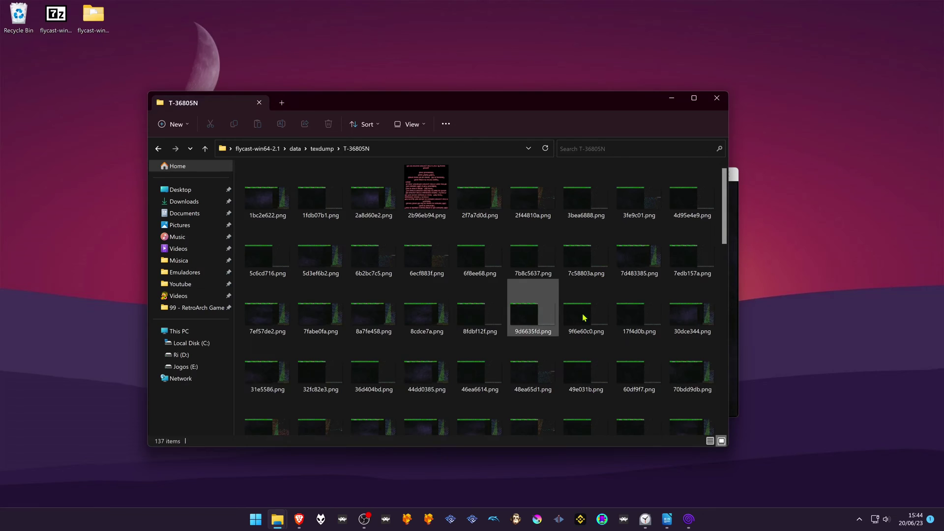
scroll(633, 284, "down", 5)
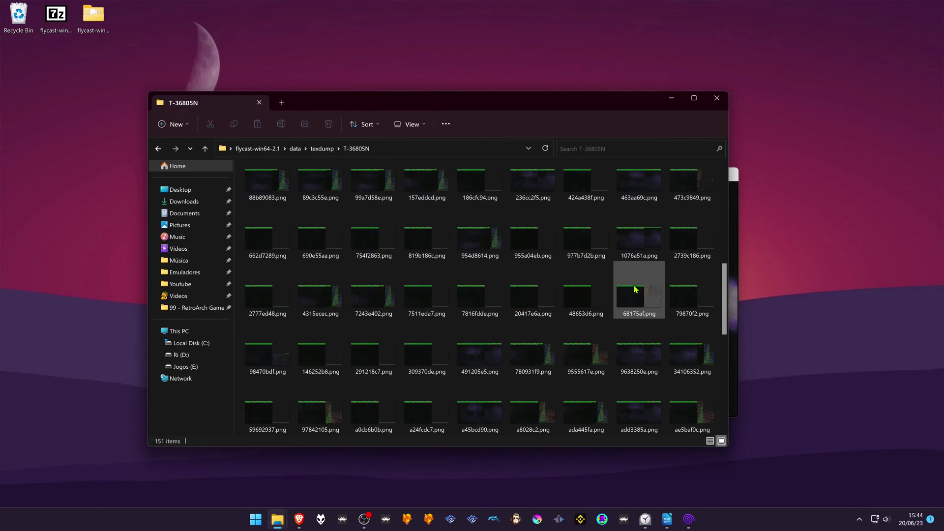
scroll(664, 309, "down", 5)
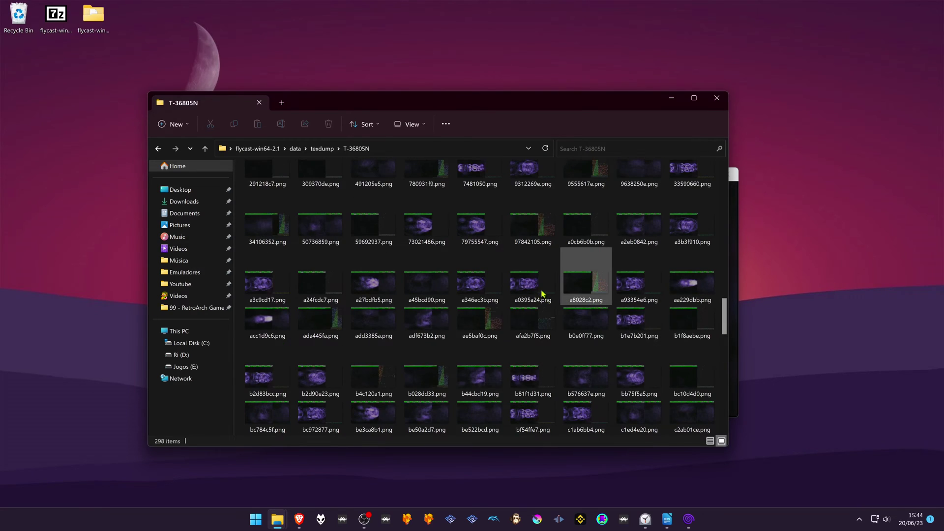
left_click(734, 297)
left_click_drag(549, 107, 429, 85)
left_click(622, 178)
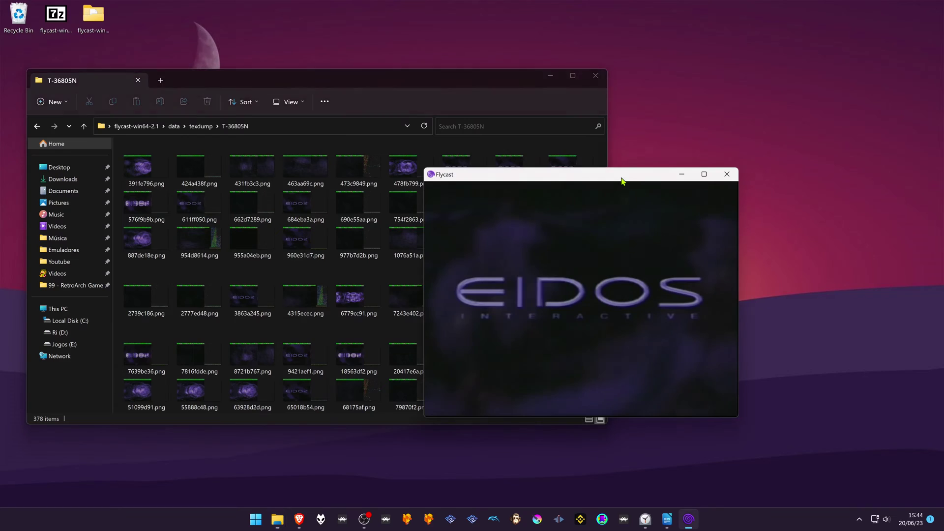
- Move the Flycast window right while the game plays past the intro to its pause menu
left_click_drag(612, 180, 774, 195)
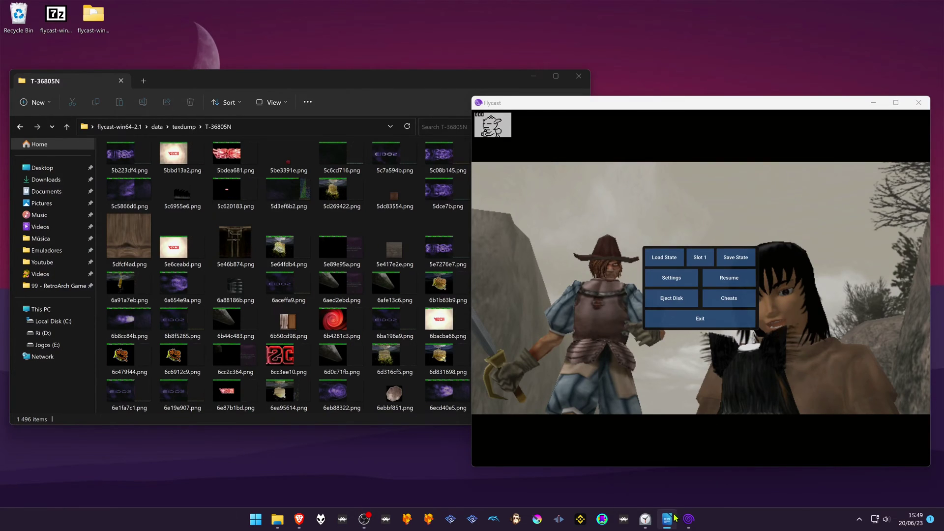
- Select all 1,496 dumped textures in T-36805N and delete them to the Recycle Bin
left_click(225, 256)
key("ctrl+a")
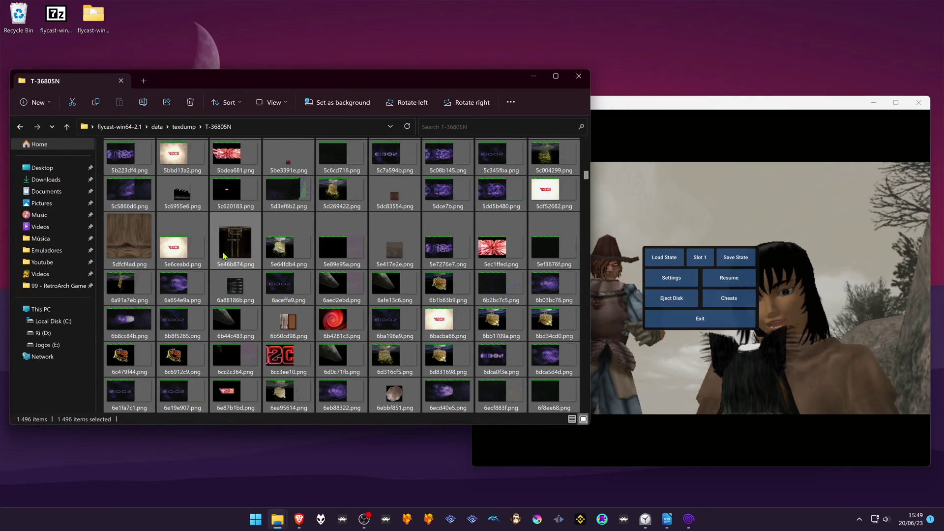
key("Delete")
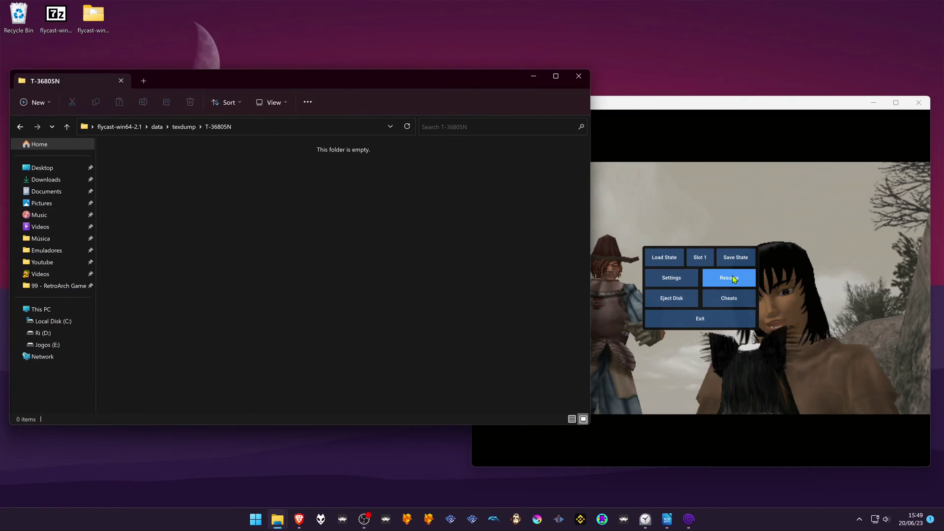
left_click(733, 279)
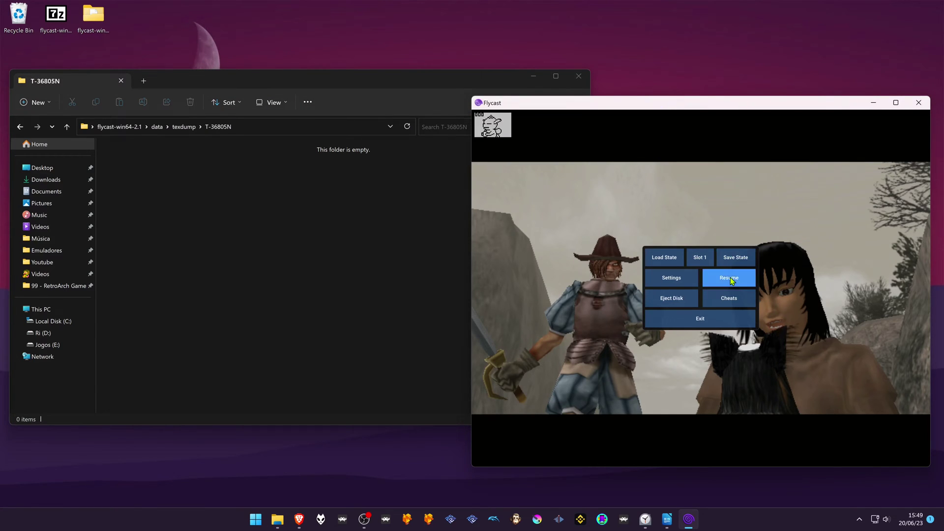
- Resume the paused game so Flycast dumps a fresh set of textures
left_click(731, 279)
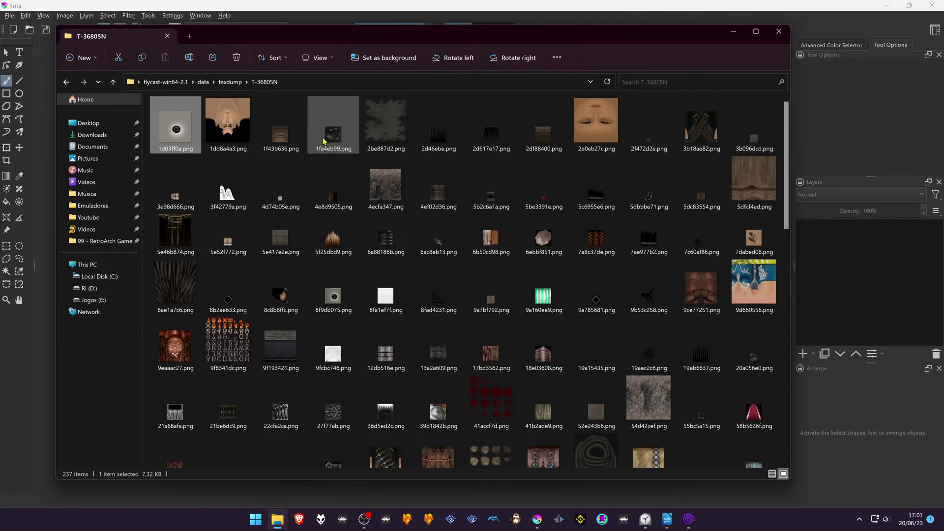
- Preview 1dd8a4a3.png in the image viewer, then locate it among the 237 new T-36805N thumbnails
double_click(246, 130)
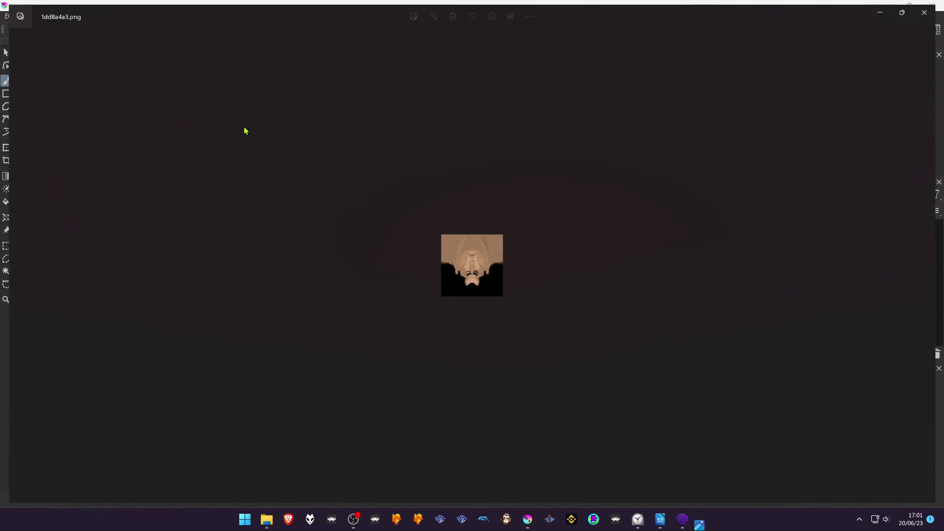
scroll(455, 276, "up", 4)
scroll(455, 276, "up", 2)
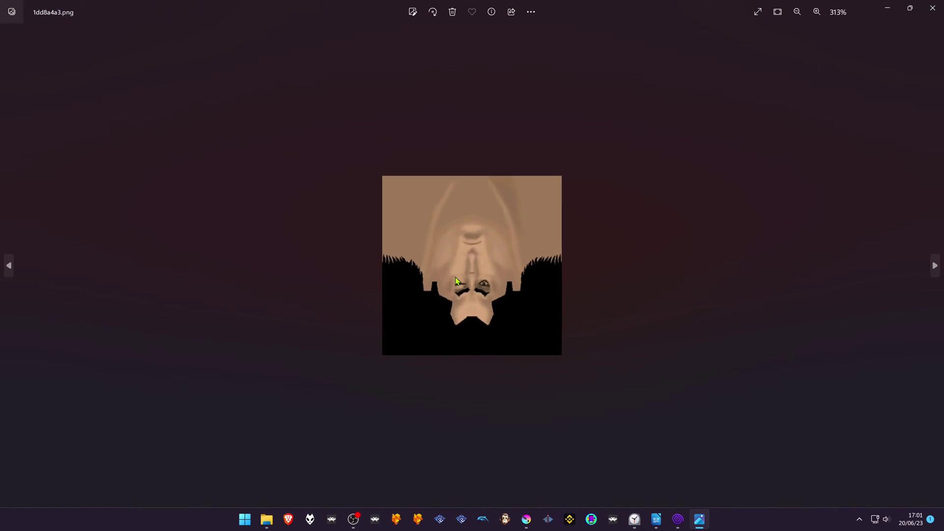
left_click(926, 10)
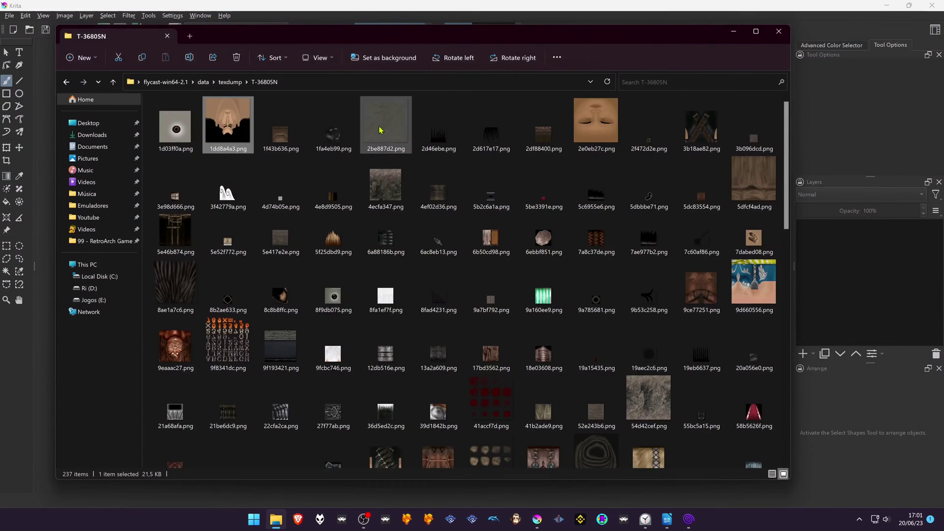
mouse_move(243, 154)
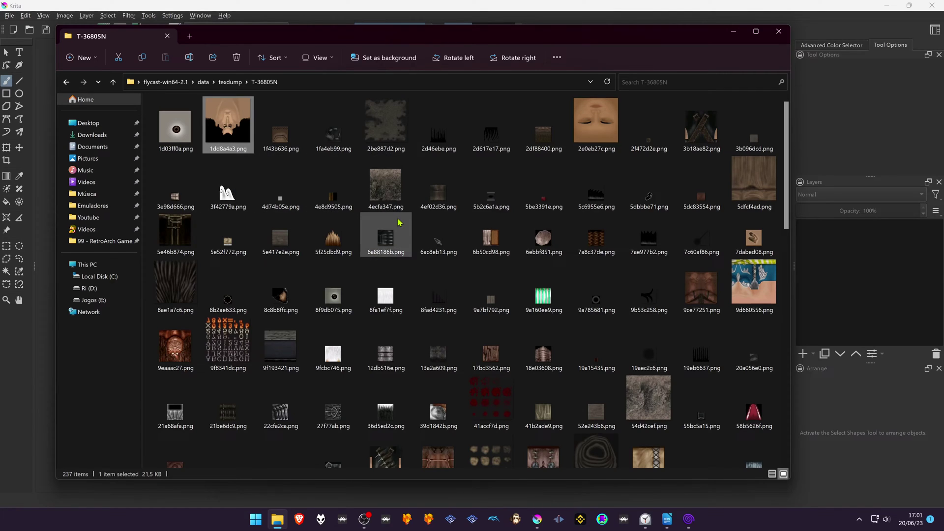
scroll(394, 226, "down", 8)
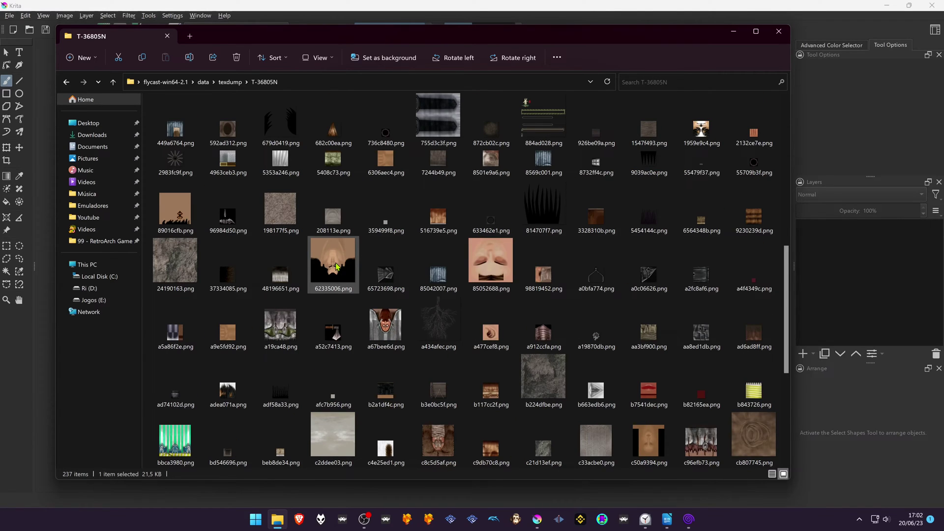
mouse_move(336, 267)
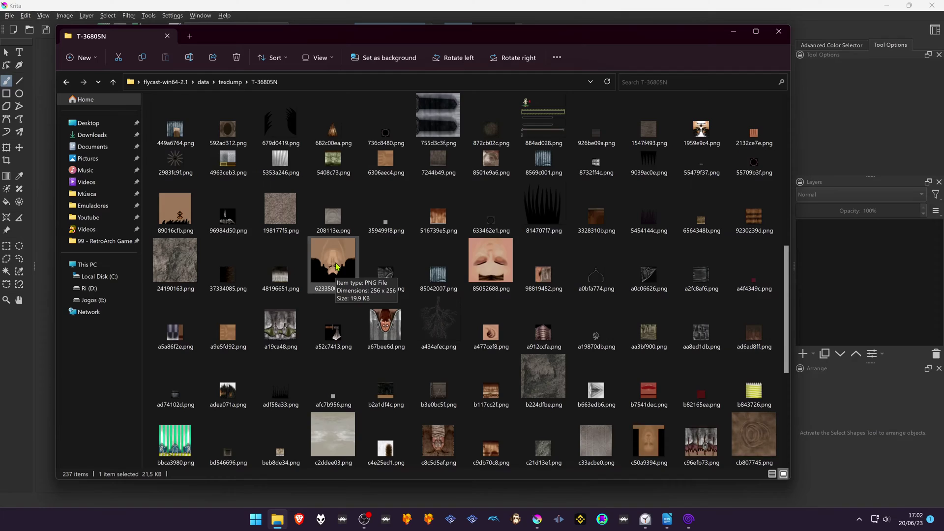
scroll(336, 267, "up", 8)
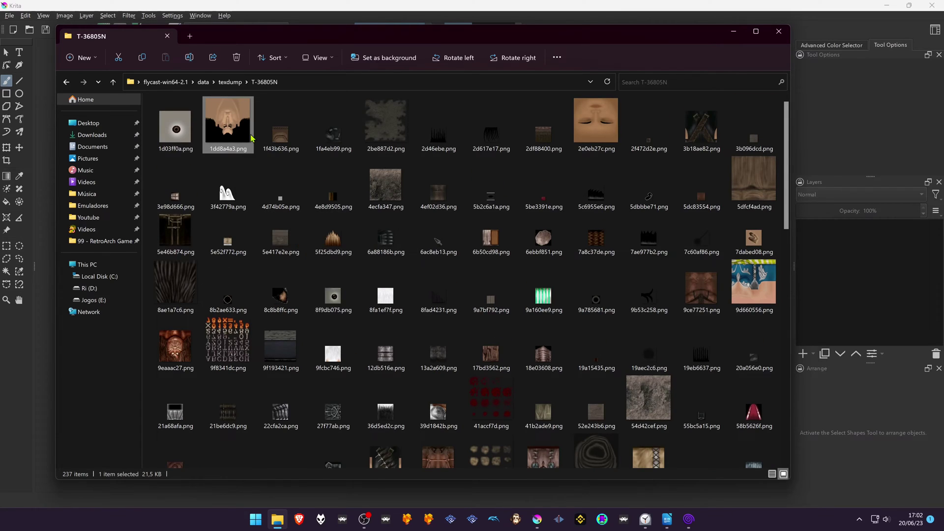
scroll(462, 274, "down", 10)
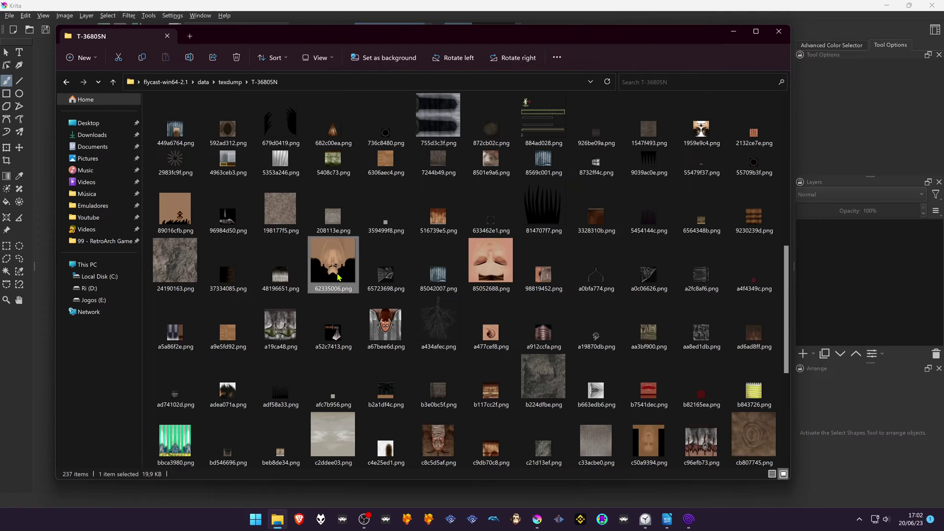
scroll(338, 278, "up", 10)
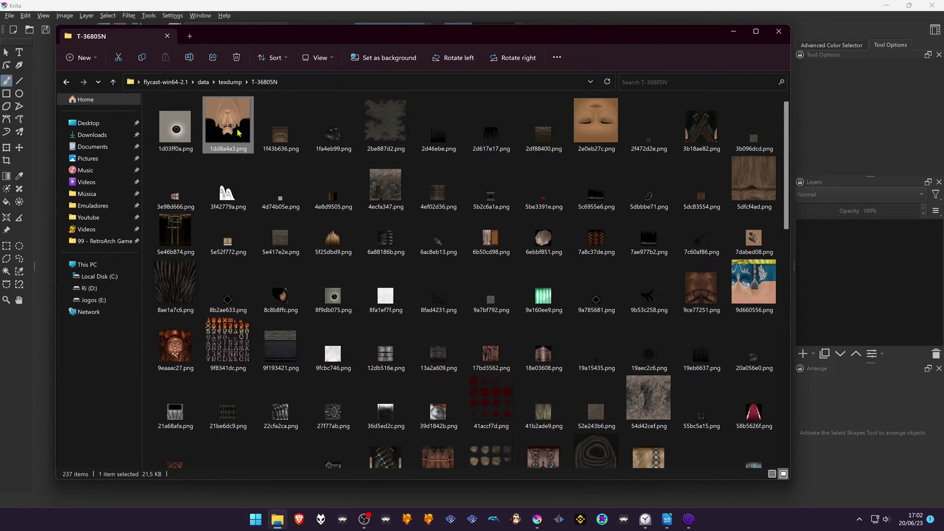
- Drop 1dd8a4a3.png into Krita to open it, then view and close the About Krita window
left_click_drag(242, 132, 625, 227)
left_click(627, 5)
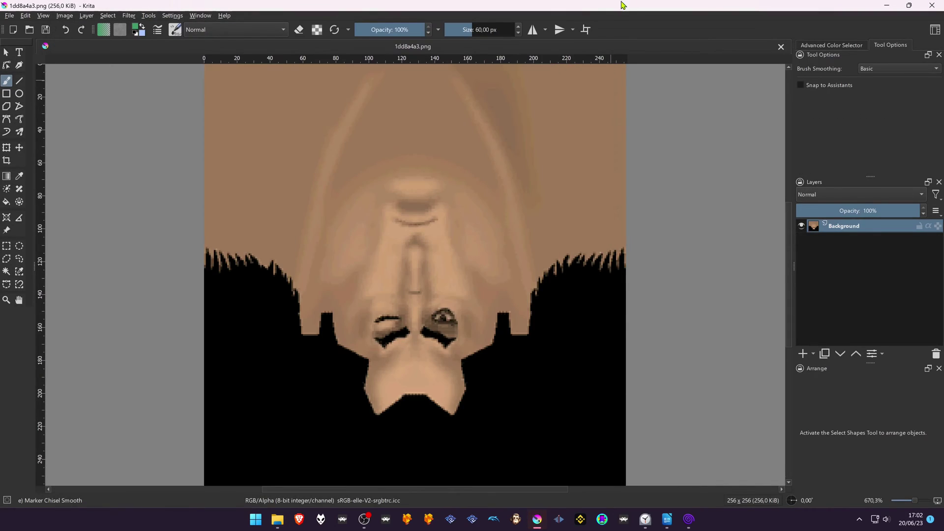
left_click(228, 18)
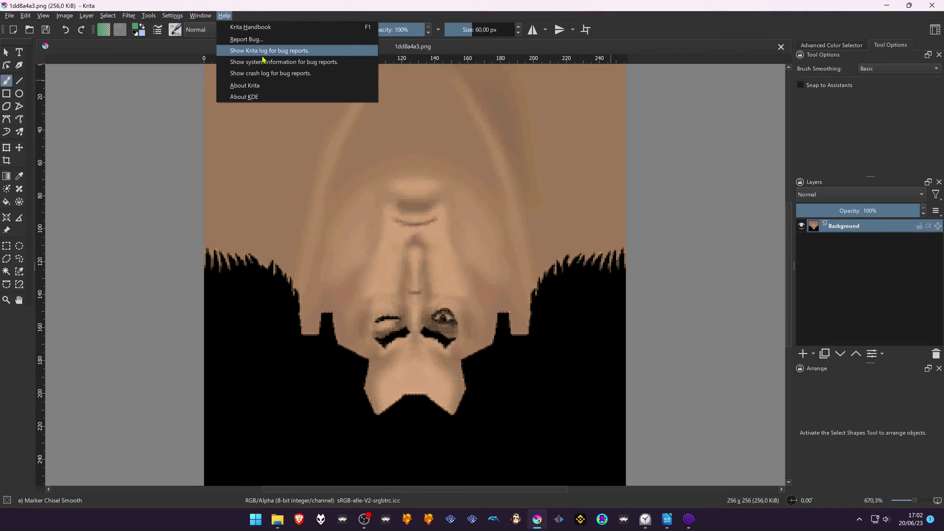
left_click(265, 85)
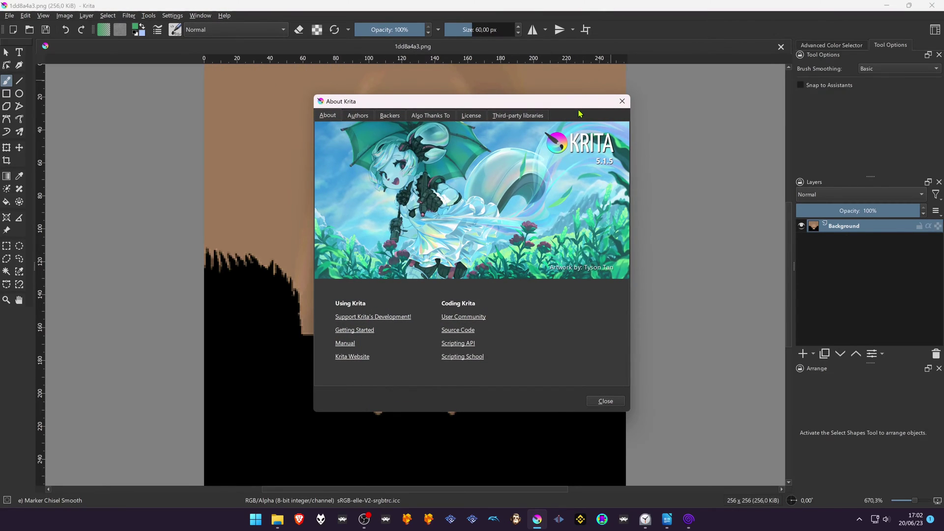
left_click(622, 102)
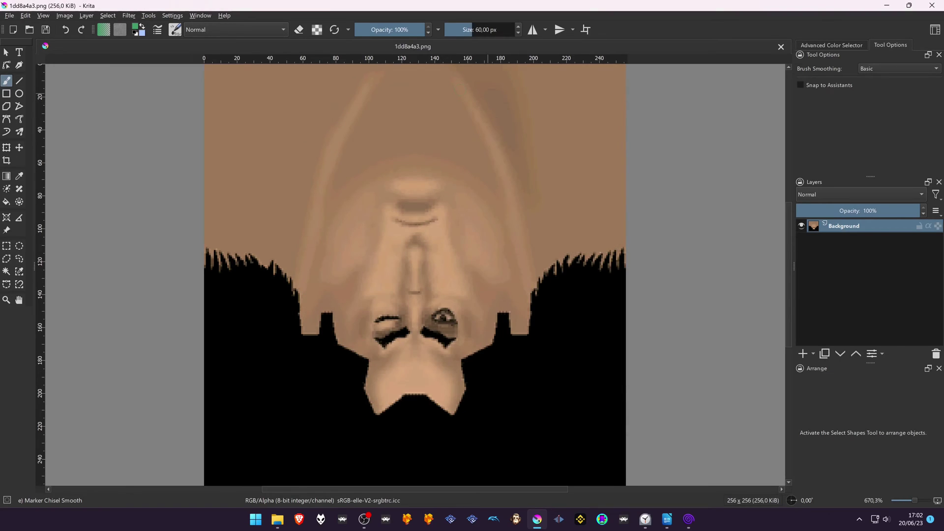
- Rotate the face texture 90° to the right twice so it stands upright
left_click(64, 15)
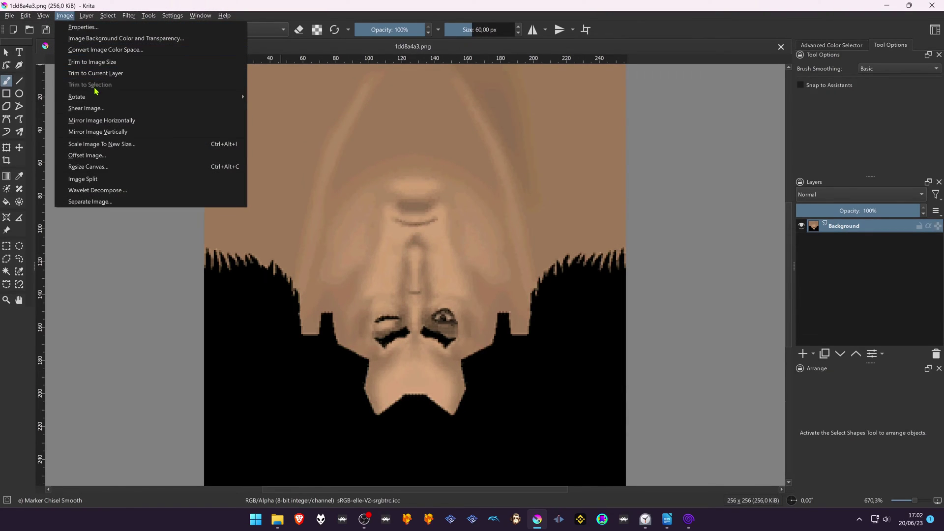
mouse_move(99, 97)
left_click(279, 108)
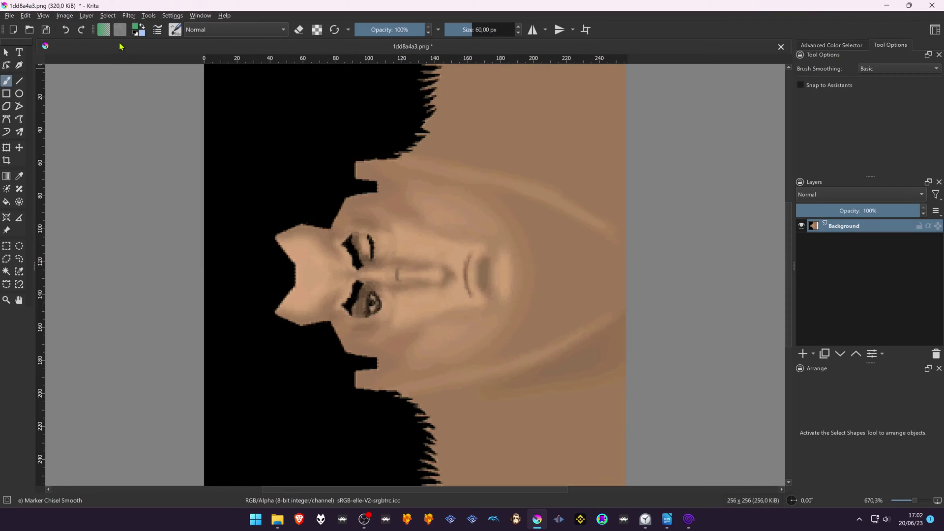
left_click(72, 18)
mouse_move(99, 97)
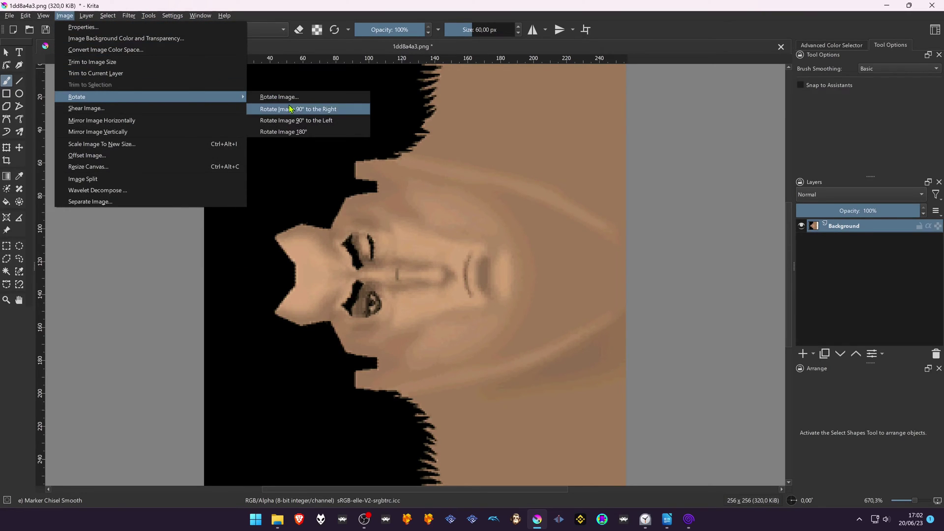
left_click(289, 108)
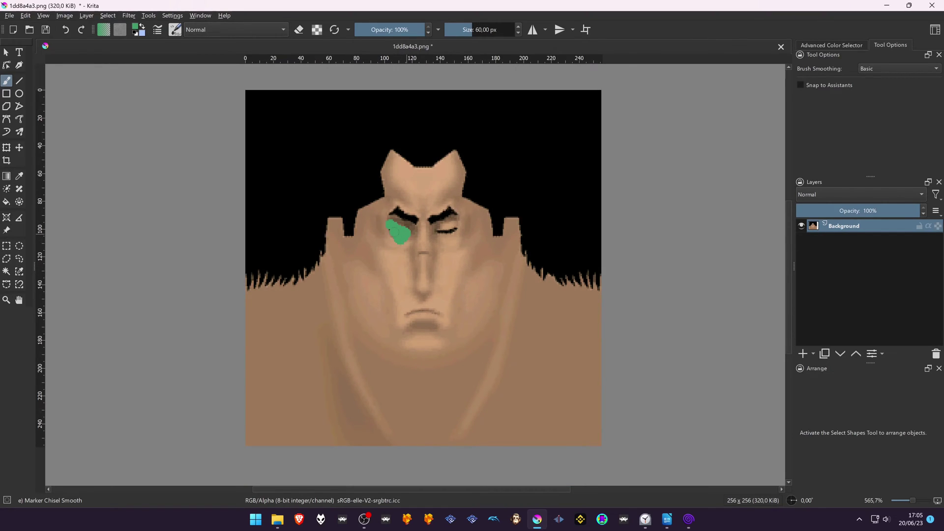
- Scale the face texture to 1024 × 1024 px with nearest-neighbour filtering and zoom out to view it
left_click(65, 16)
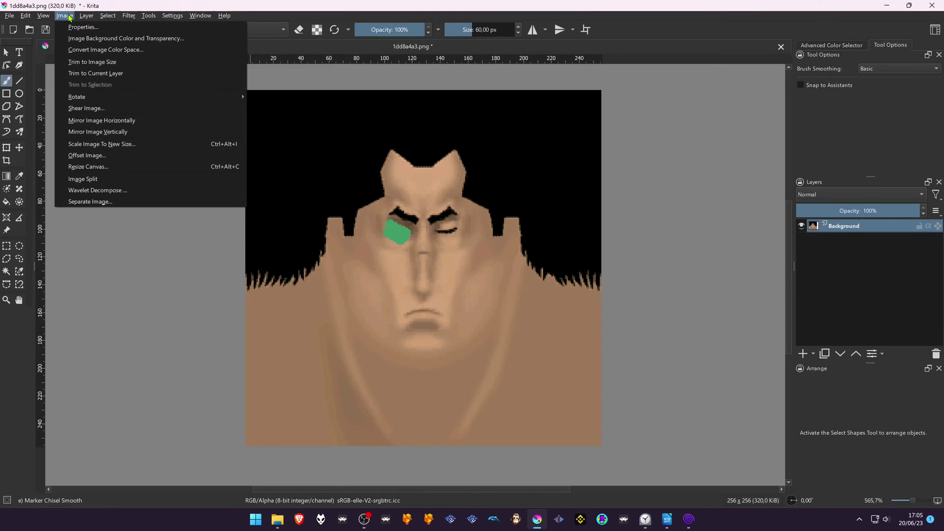
left_click(131, 145)
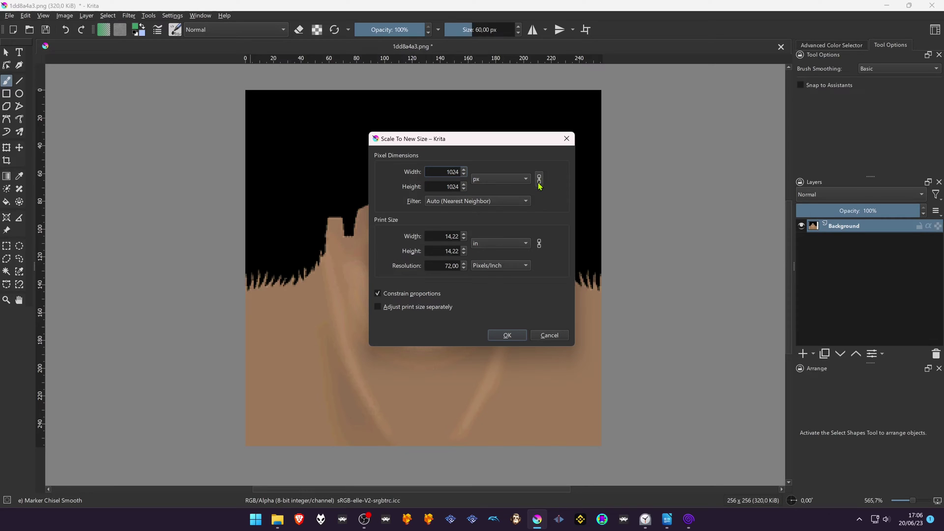
left_click(506, 335)
key("minus")
key("minus")
key("minus")
key("minus")
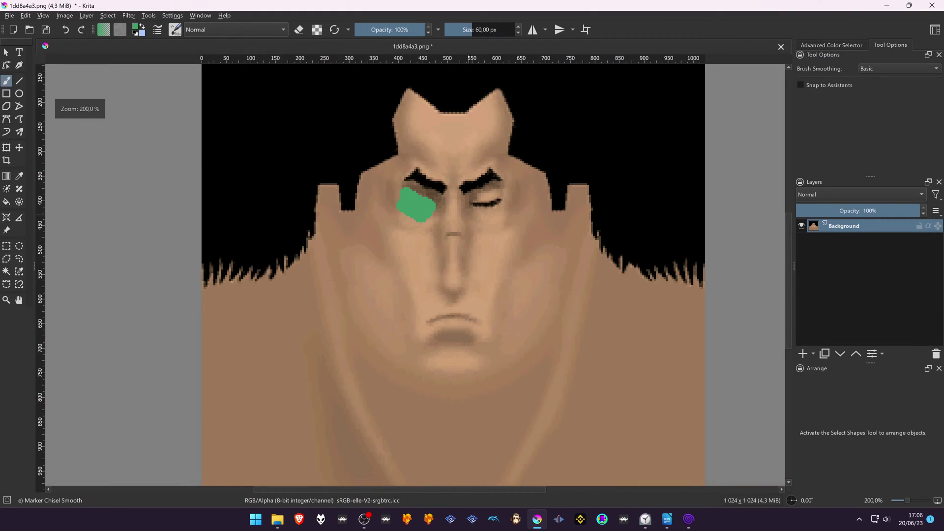
left_click_drag(483, 204, 463, 228)
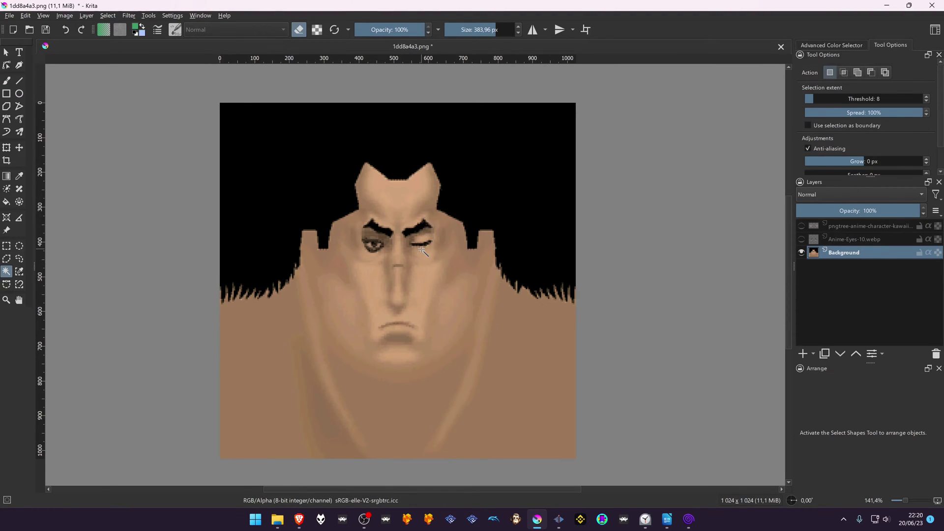
- Show the pngtree blush and Anime-Eyes layers, then move the green anime eyes onto the face
key("plus")
key("plus")
key("plus")
key("plus")
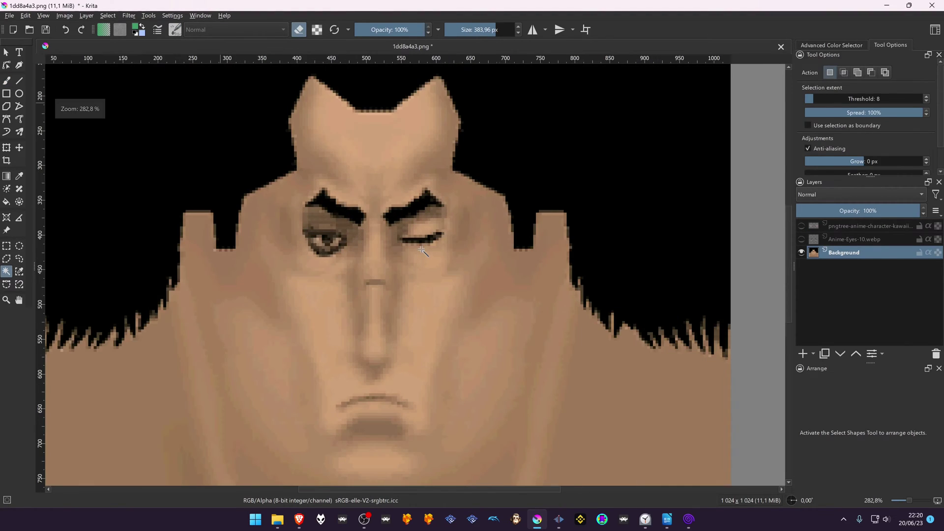
left_click(801, 226)
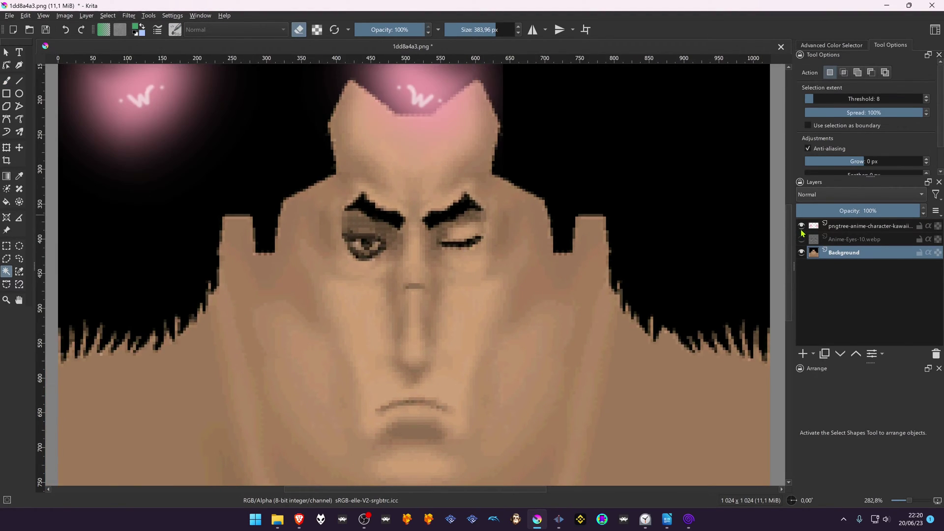
left_click(802, 239)
left_click(834, 240)
key("t")
left_click_drag(400, 222, 571, 251)
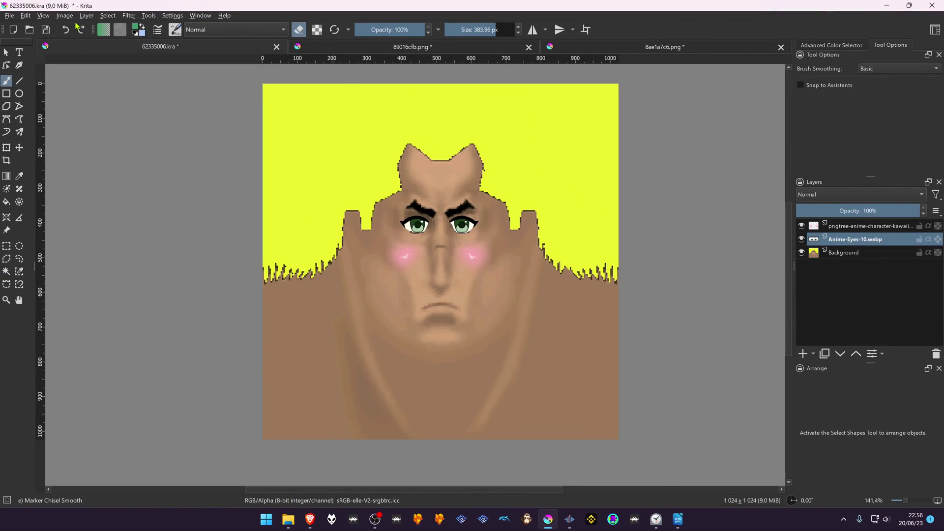
- Rotate the 62335006.kra face texture 90° left twice so it is upside down again
left_click(66, 18)
mouse_move(105, 100)
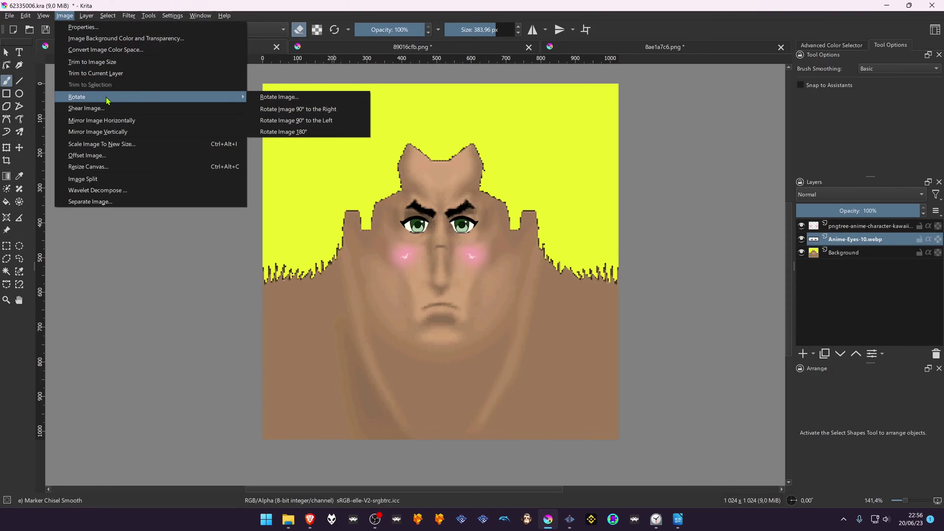
left_click(295, 121)
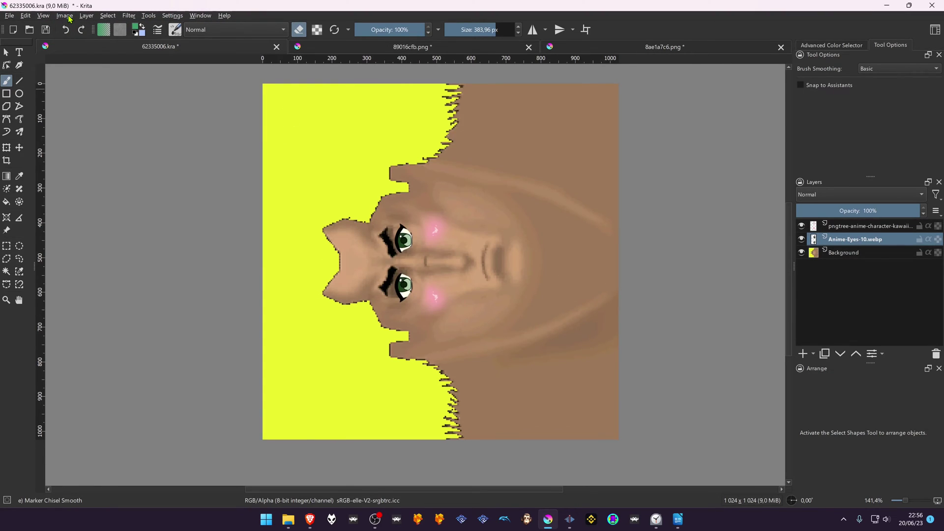
left_click(68, 17)
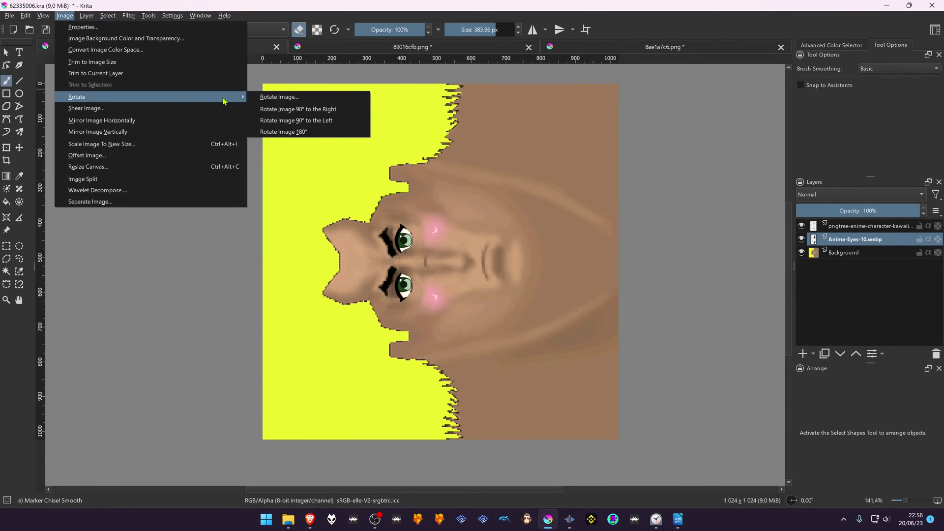
left_click(305, 121)
- Rotate the 89016cfb.png pixel-art texture 90° left twice, turning it 180°
left_click(411, 47)
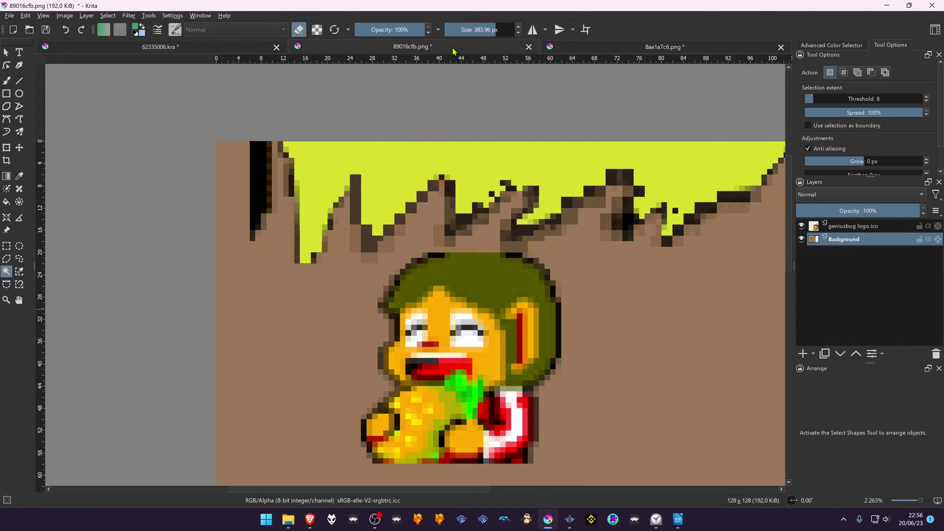
scroll(384, 203, "down", 4)
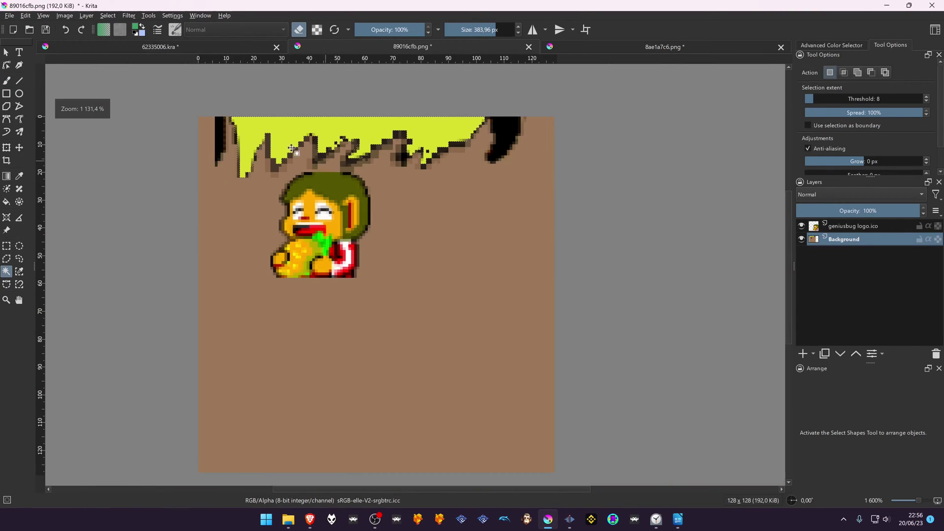
left_click(134, 16)
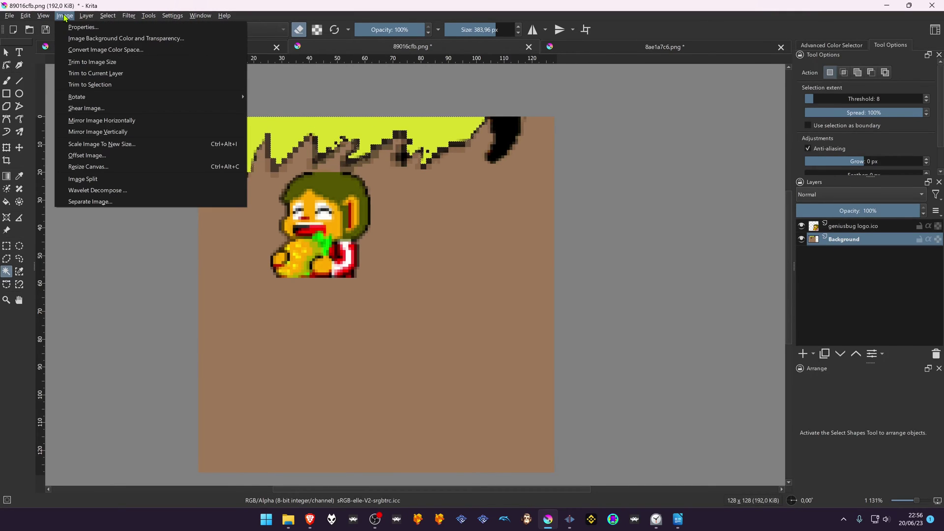
mouse_move(95, 97)
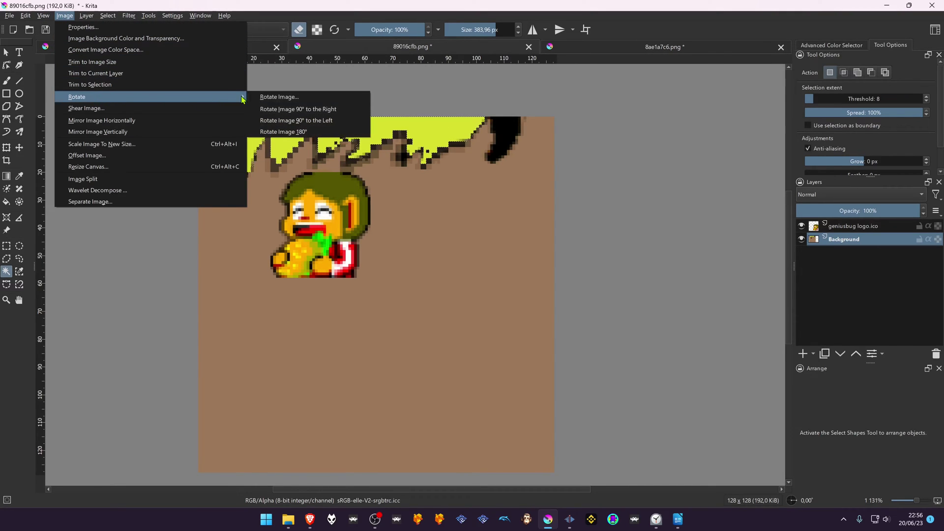
left_click(279, 120)
left_click(70, 17)
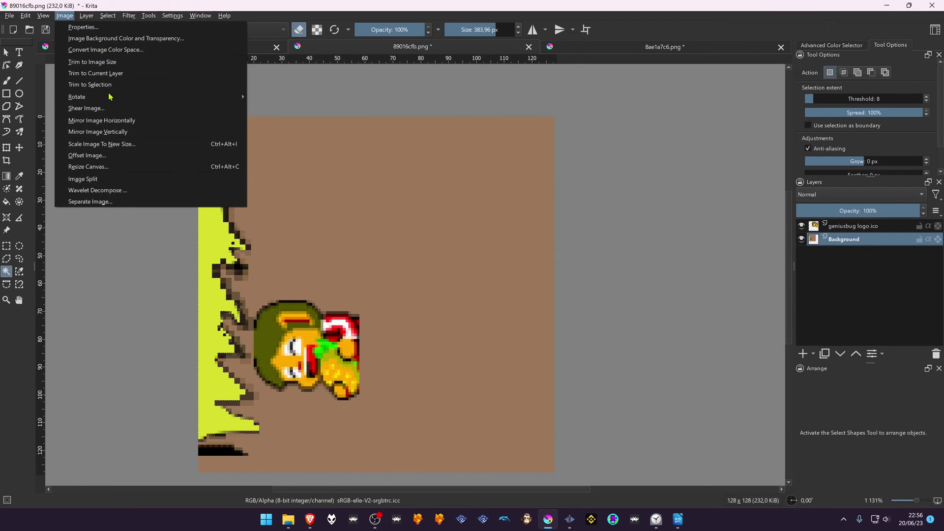
mouse_move(109, 94)
left_click(299, 121)
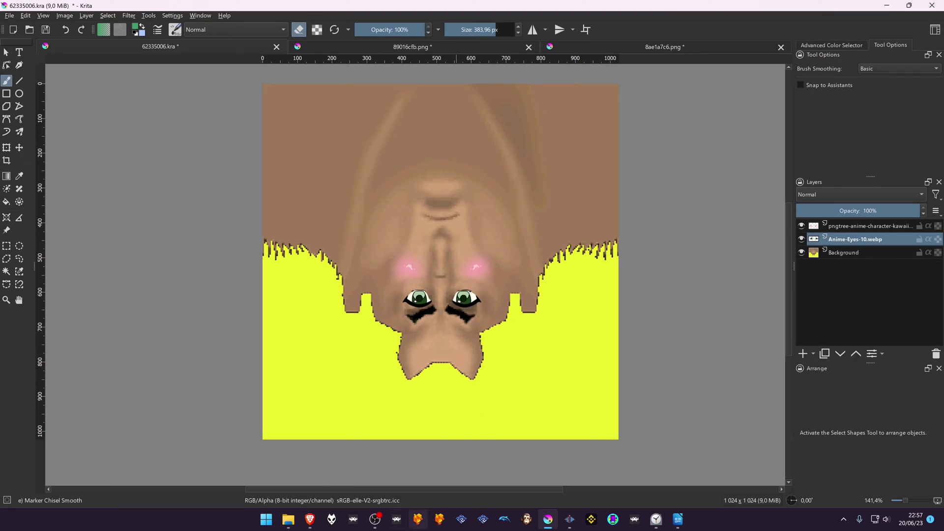
- Create a new folder named 'textures' inside Flycast's data folder
left_click(288, 519)
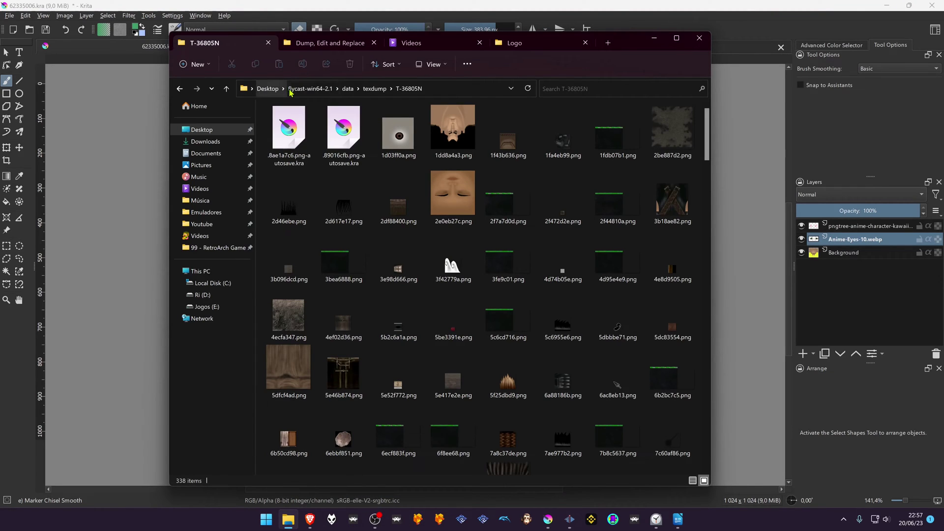
left_click(348, 89)
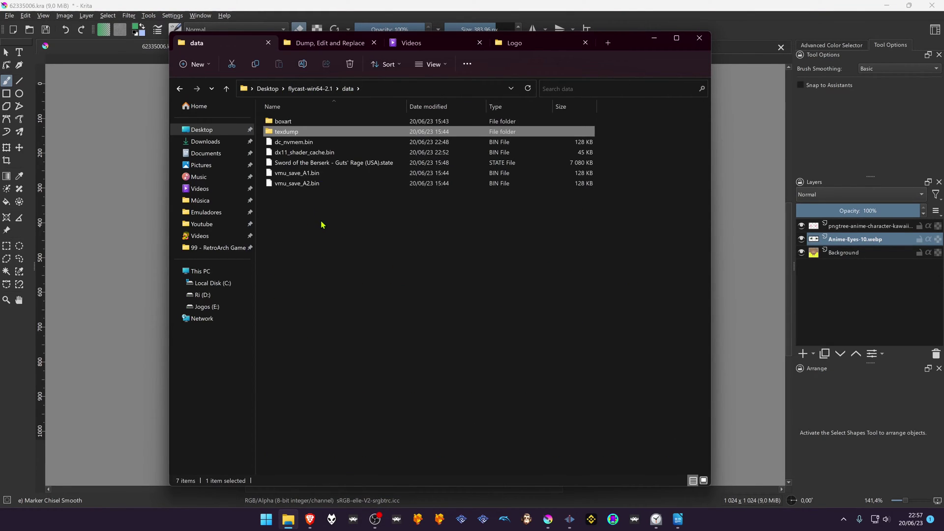
right_click(302, 253)
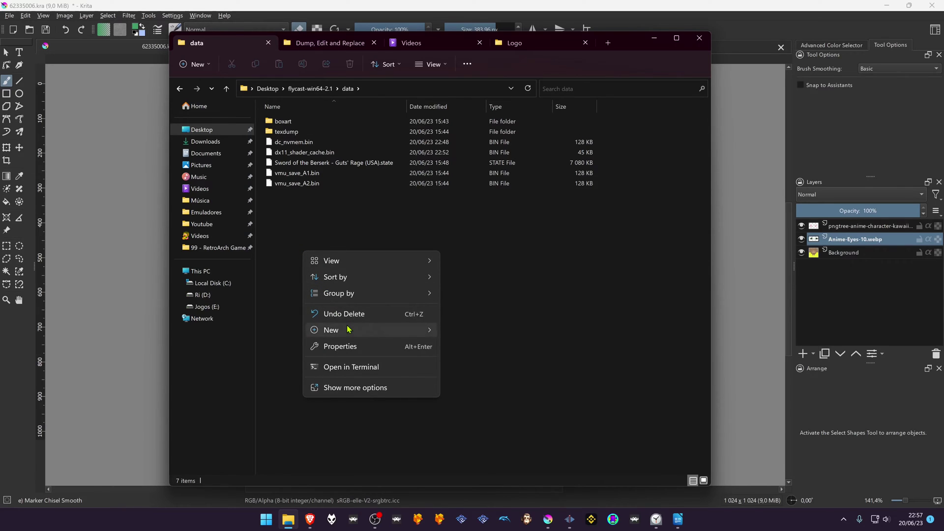
mouse_move(349, 329)
left_click(486, 332)
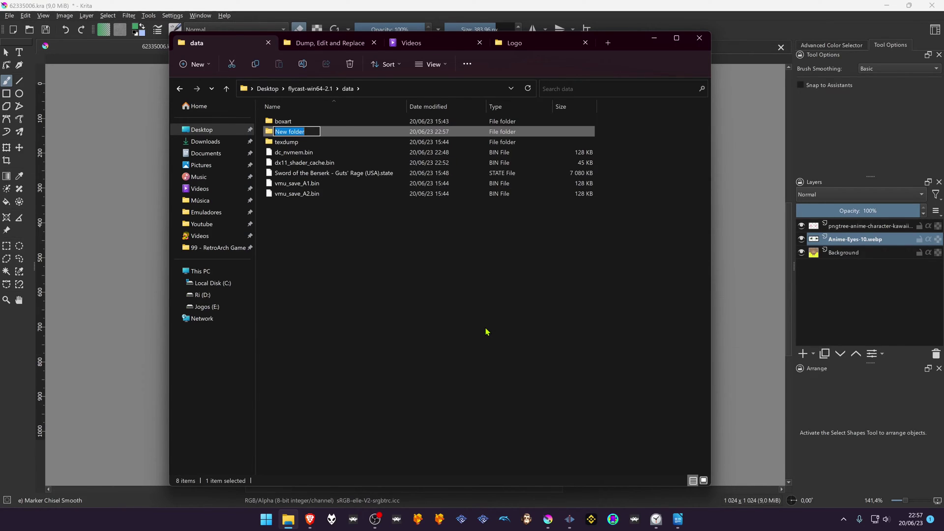
type("textures")
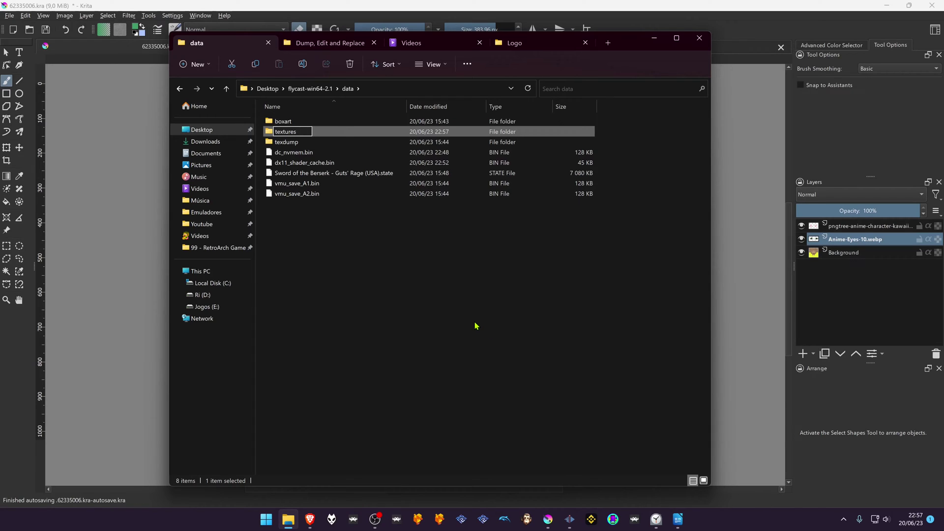
left_click(449, 278)
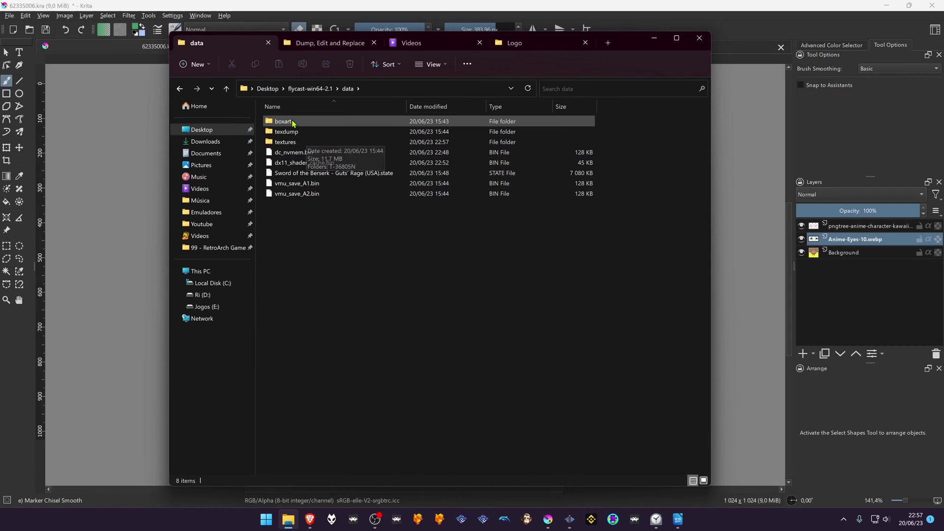
- Find the T-36805N folder name in texdump, then return to the textures folder
double_click(290, 147)
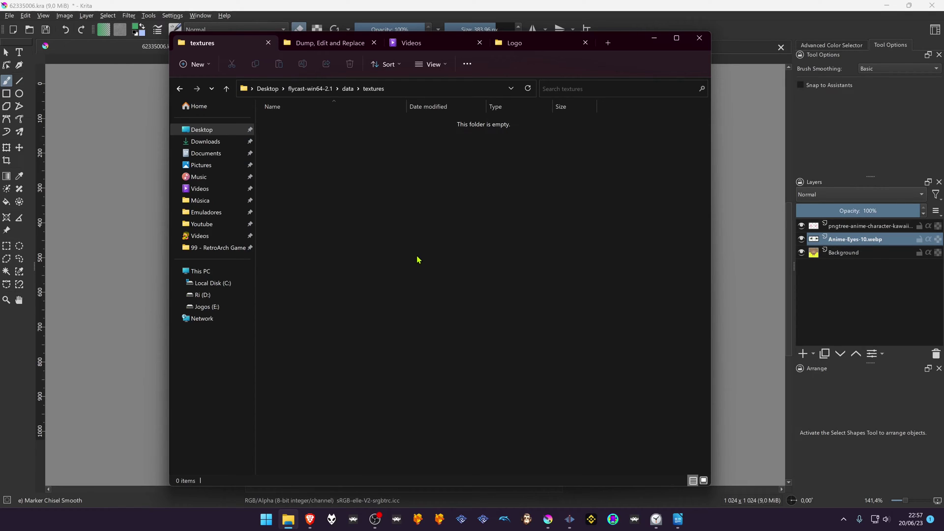
left_click(179, 88)
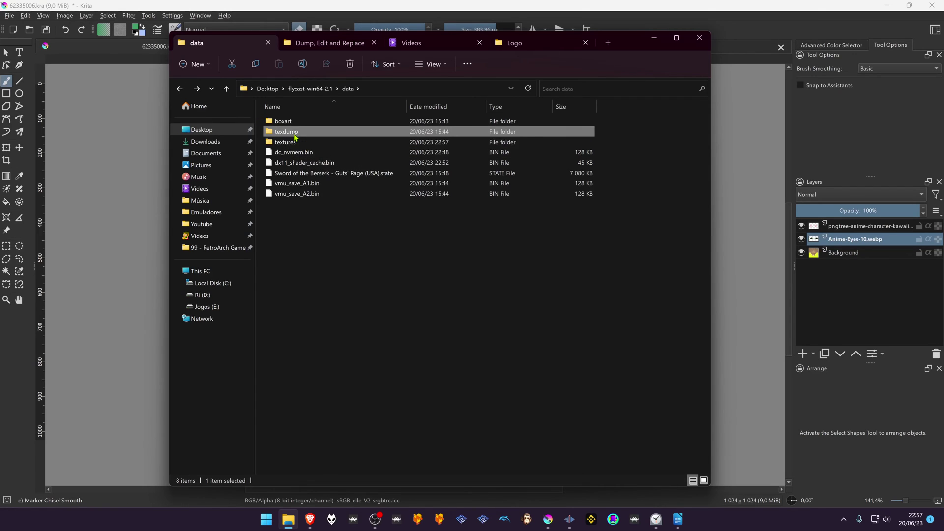
double_click(287, 132)
left_click(290, 122)
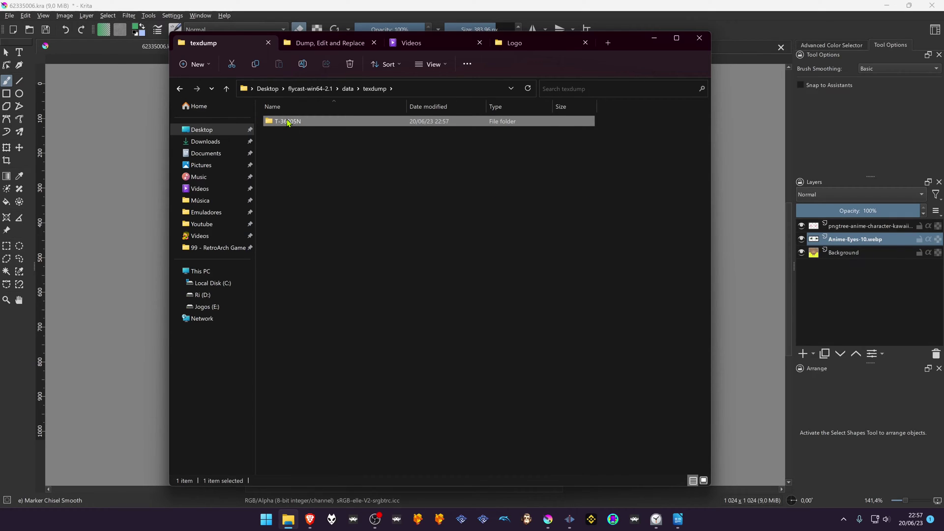
left_click(180, 89)
double_click(280, 143)
- Create a subfolder inside textures and paste 'T-36805N' as its name
right_click(327, 217)
mouse_move(393, 297)
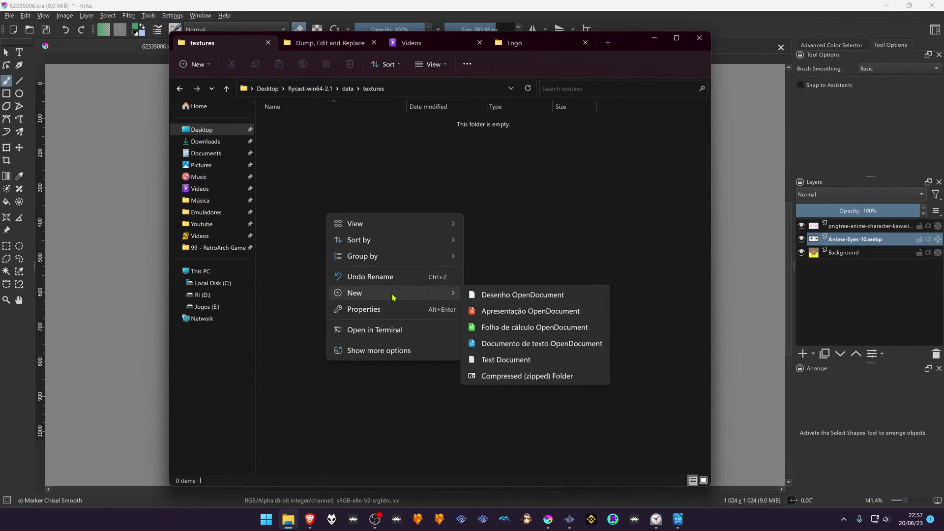
left_click(491, 294)
type("T-36805N")
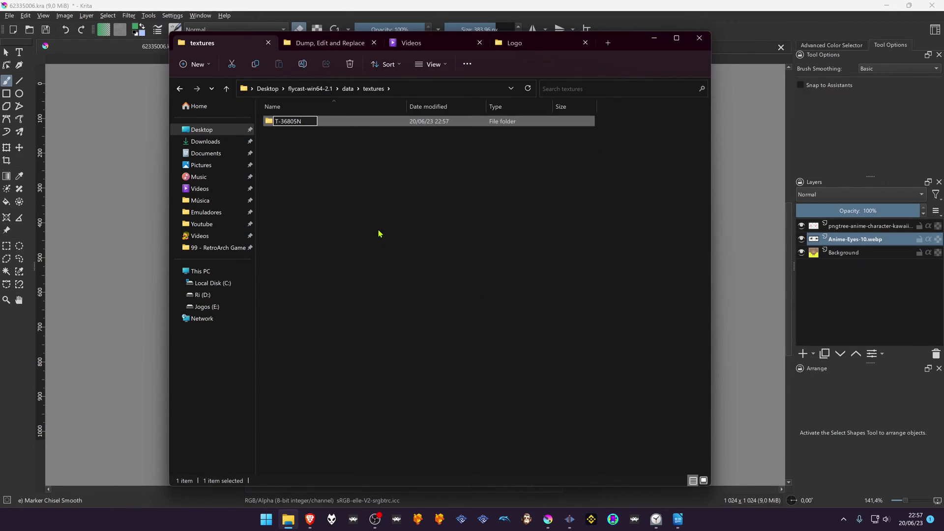
key("Return")
left_click(8, 15)
left_click(9, 15)
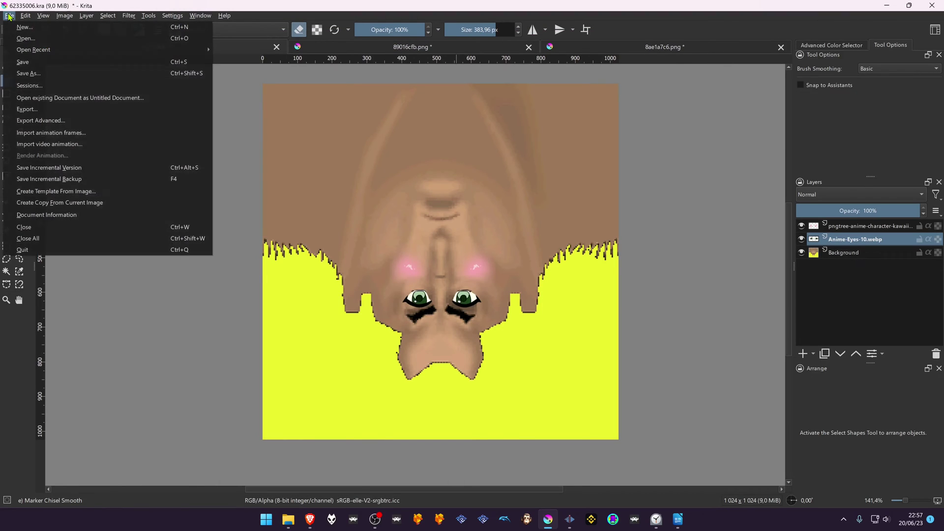
- Save the texture as a PNG in flycast-win64-2.1/data/textures/T-36805N
left_click(48, 76)
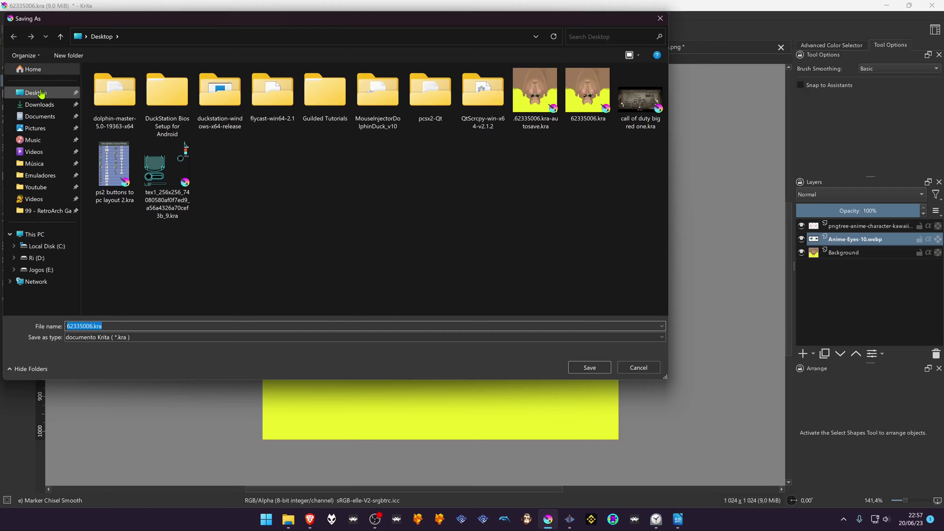
left_click(40, 93)
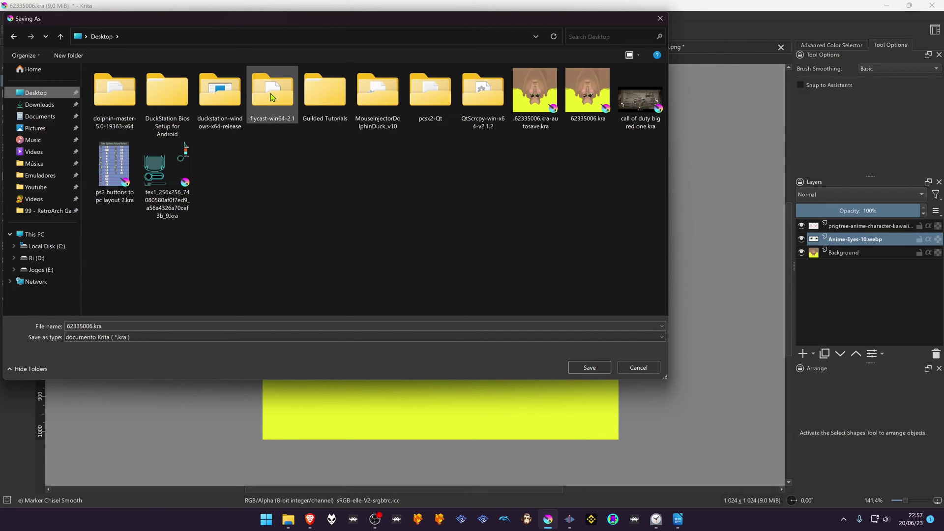
double_click(256, 97)
double_click(121, 88)
left_click(123, 106)
double_click(123, 106)
double_click(122, 88)
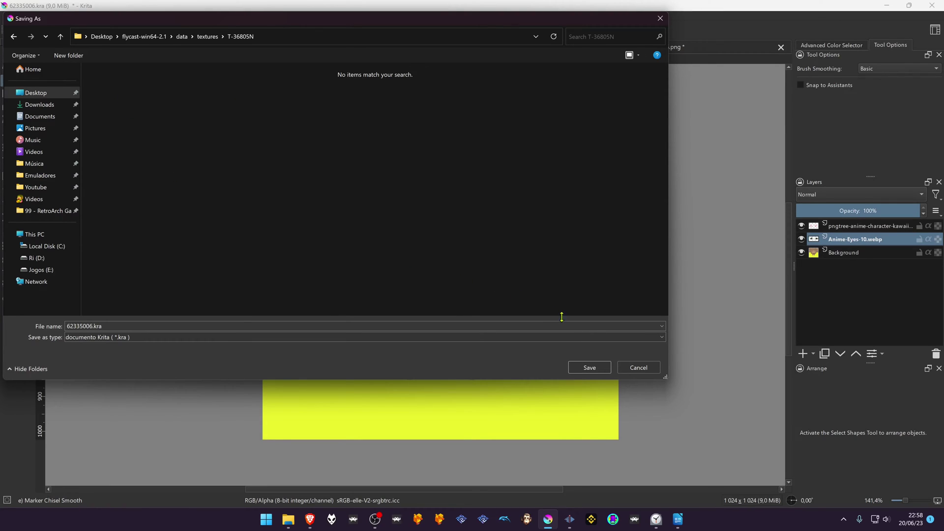
left_click(211, 337)
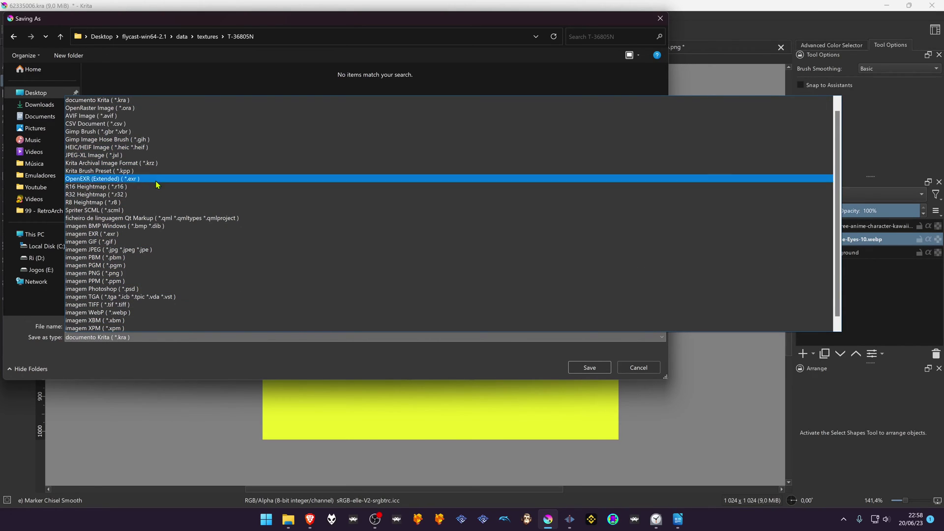
left_click(121, 274)
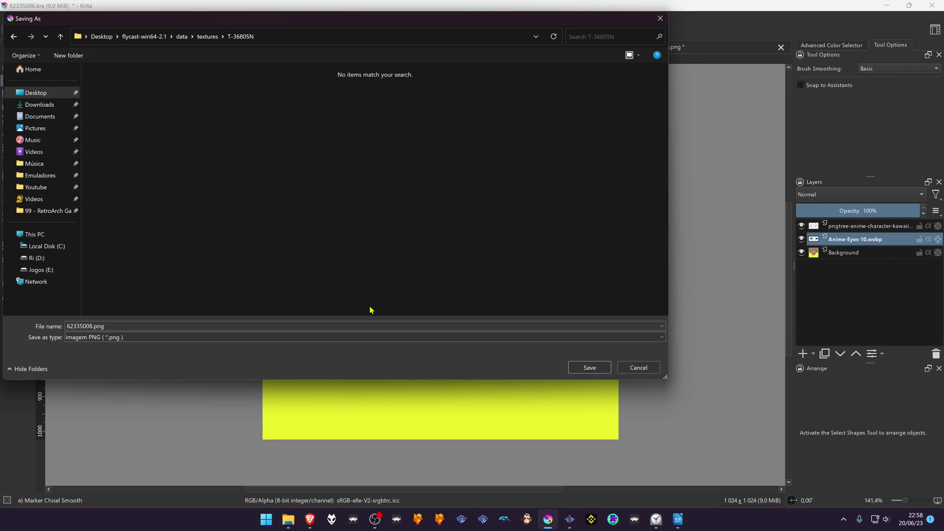
left_click(588, 368)
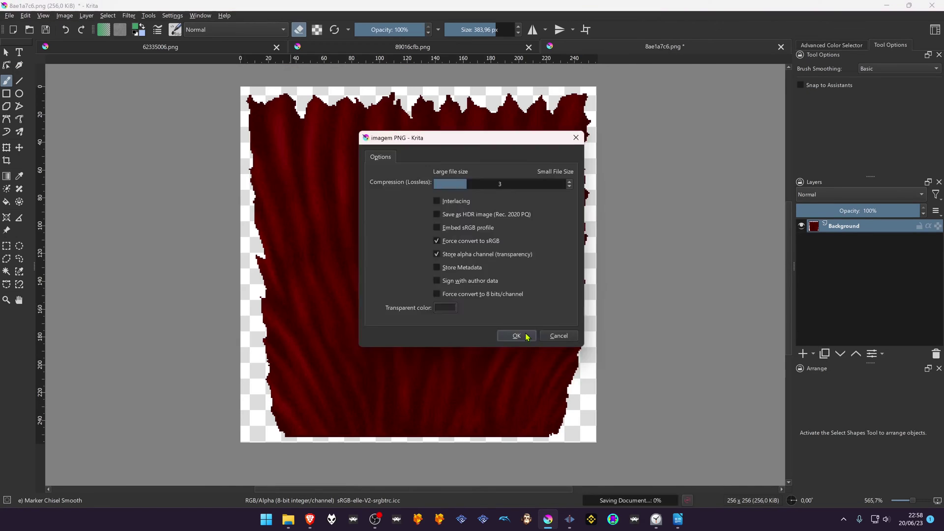
key("Return")
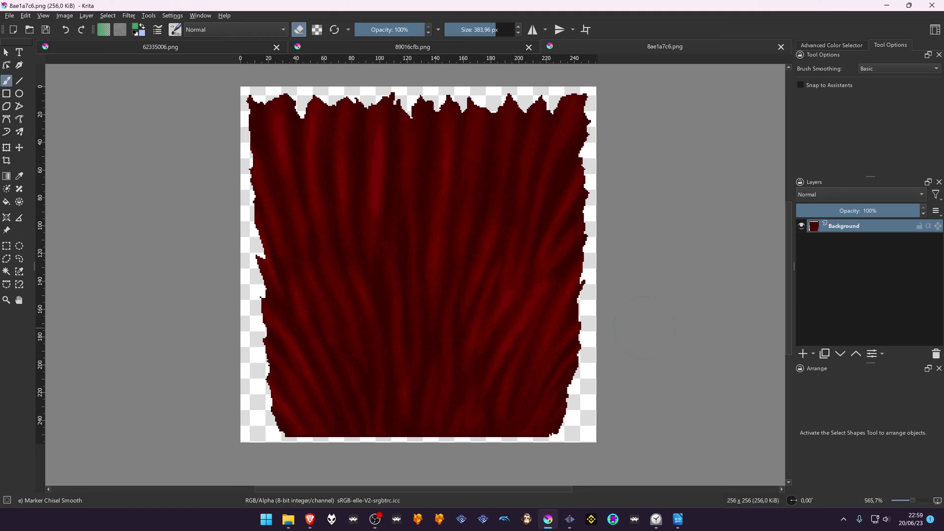
- Launch flycast.exe from the flycast-win64-2.1 folder
left_click(305, 494)
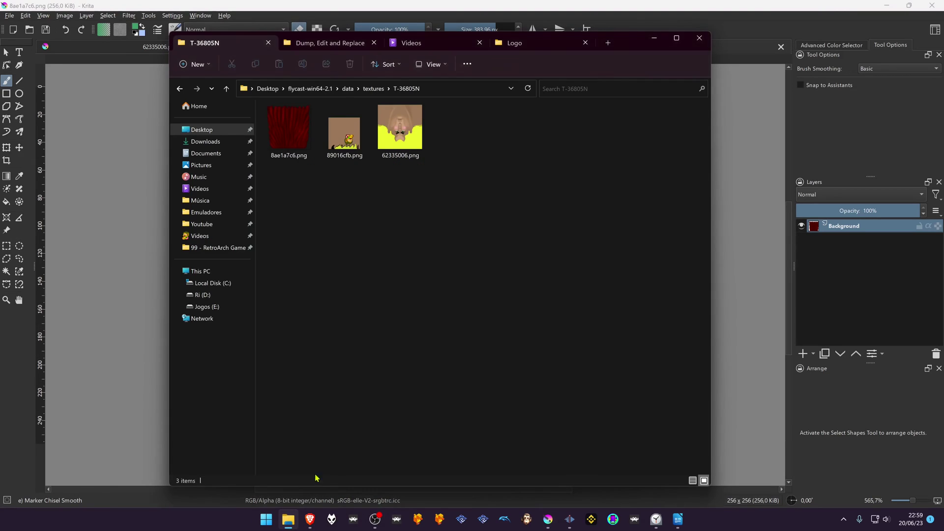
left_click(309, 88)
double_click(297, 142)
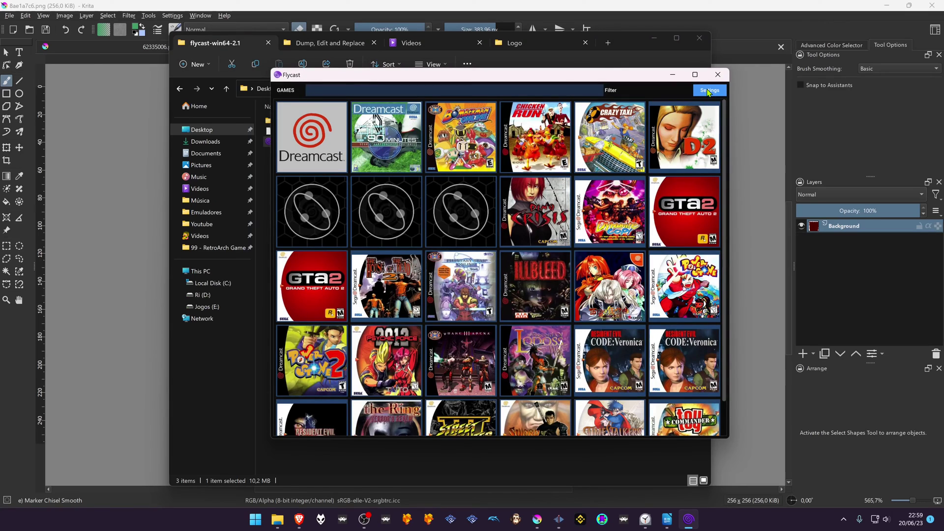
- Review the Video tab's Texture Upscaling settings in Flycast, then switch to the Advanced tab
left_click(708, 91)
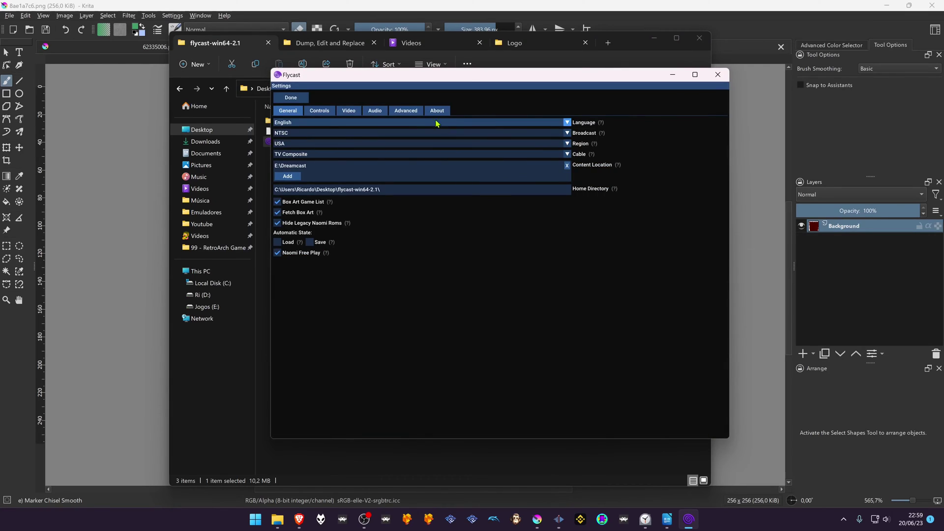
left_click(350, 111)
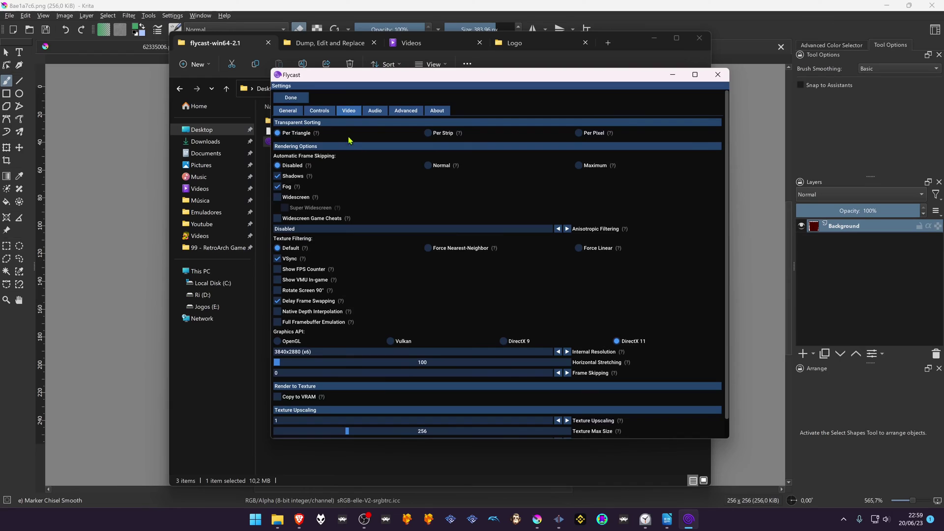
scroll(381, 287, "down", 2)
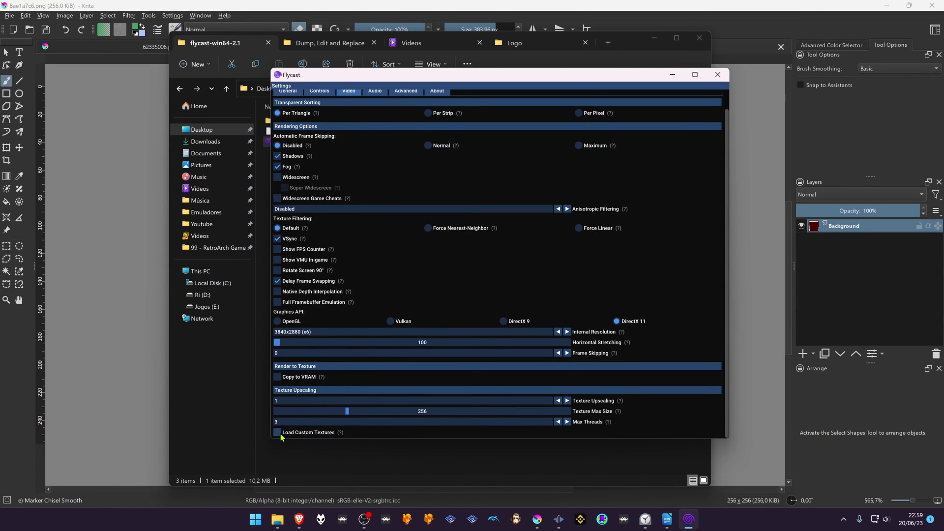
scroll(417, 276, "up", 1)
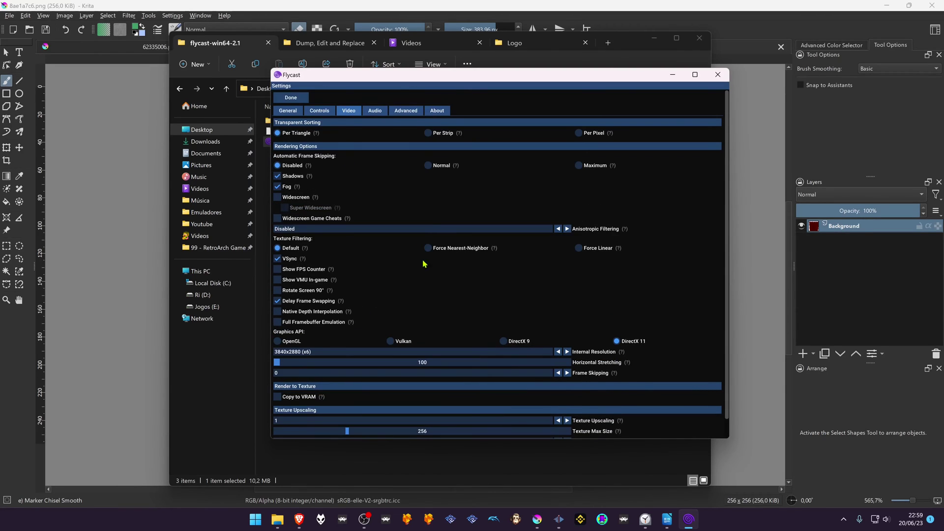
left_click(417, 112)
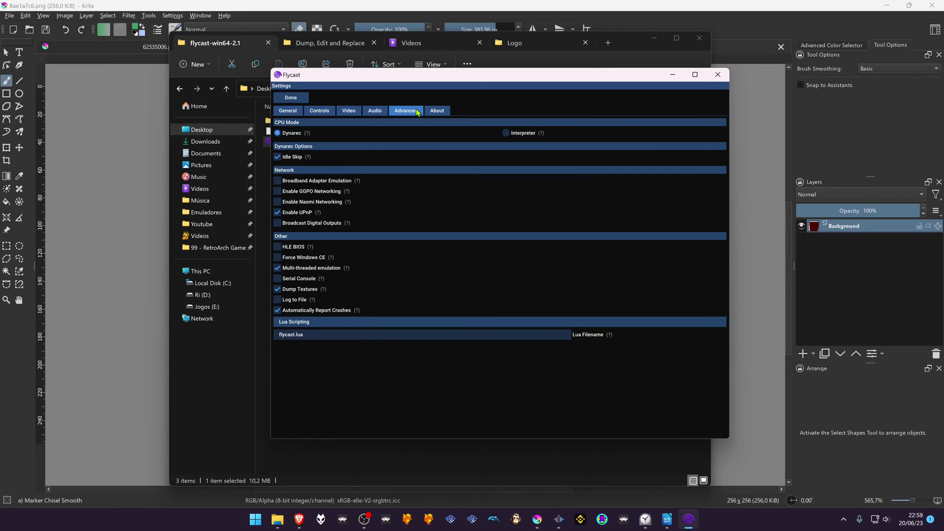